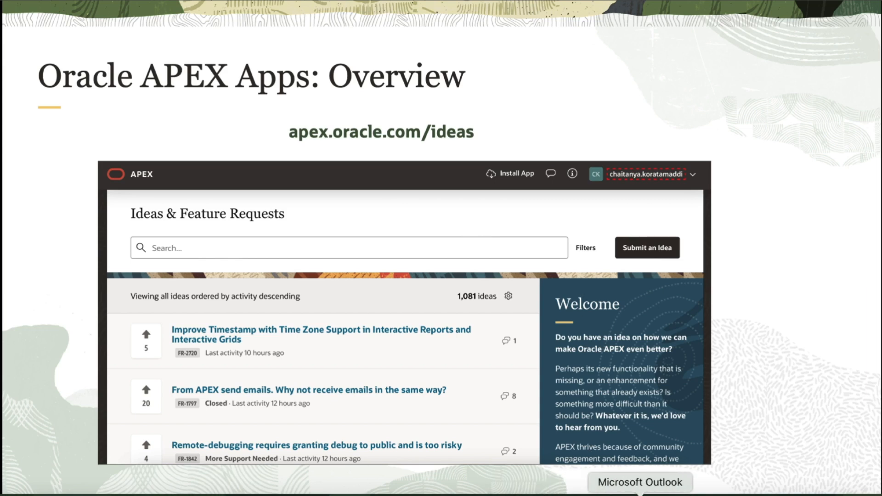
Switch to the web browser and open the Oracle APEX ideas page at apex.oracle.com/ideas.
{"action": "left_click", "coordinate": [620, 490]}
{"action": "left_click", "coordinate": [490, 16]}
{"action": "type", "text": "ap"}
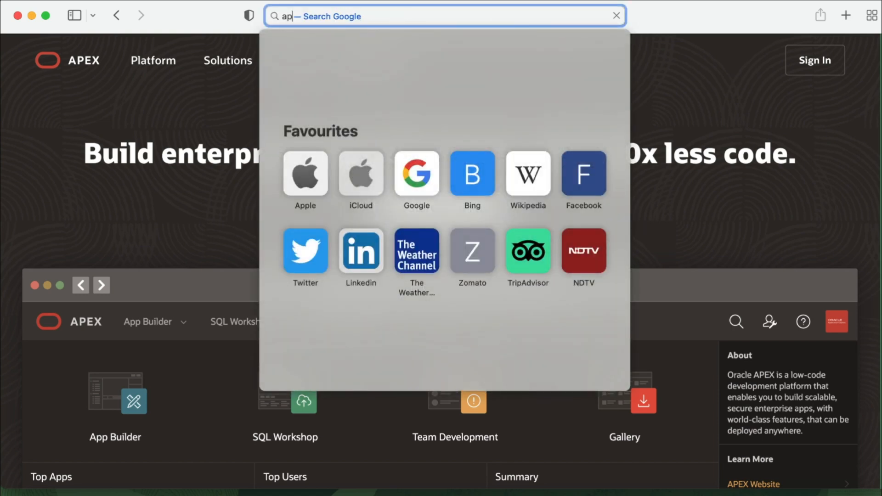
{"action": "type", "text": "ex.oracle.com/ideas"}
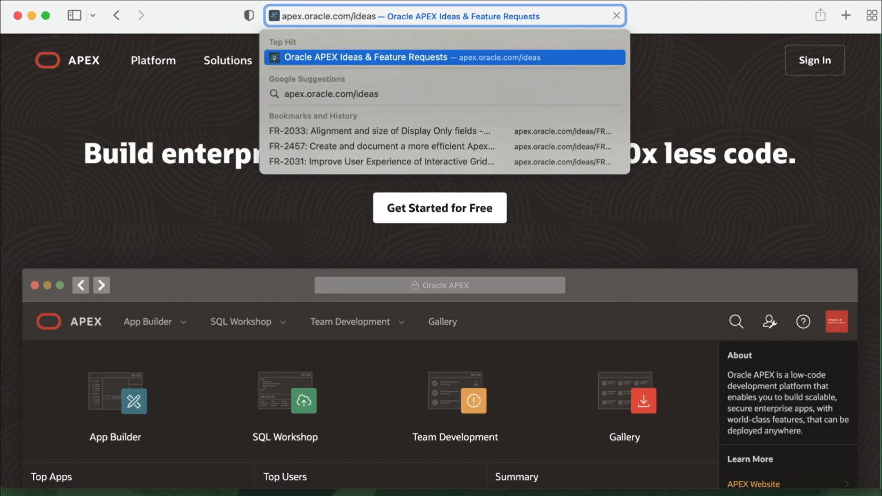
{"action": "key", "text": "Return"}
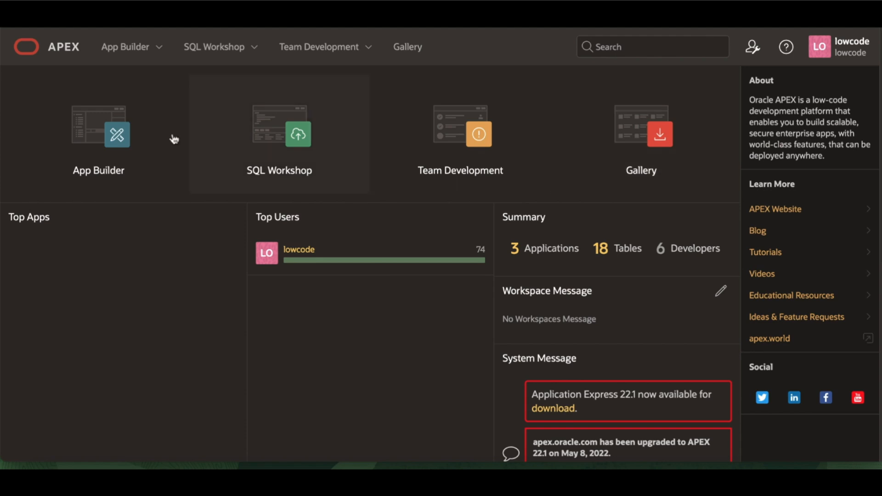
Open the Employee Salary Report application in App Builder, view its application definition and return to the application home page.
{"action": "left_click", "coordinate": [104, 138]}
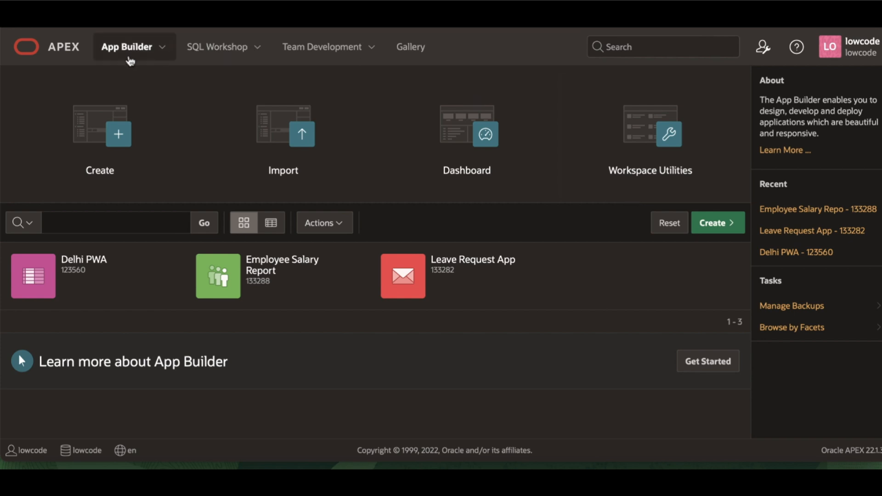
{"action": "left_click", "coordinate": [252, 278]}
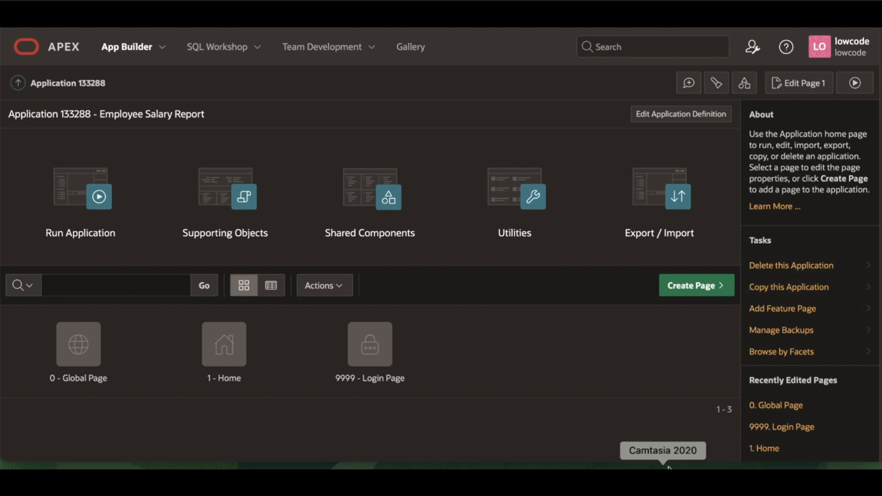
{"action": "left_click", "coordinate": [675, 118]}
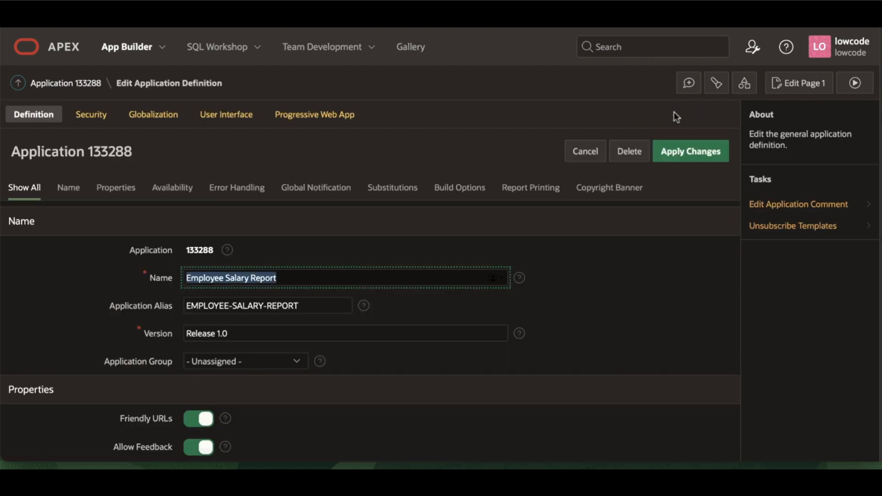
{"action": "left_click", "coordinate": [73, 86]}
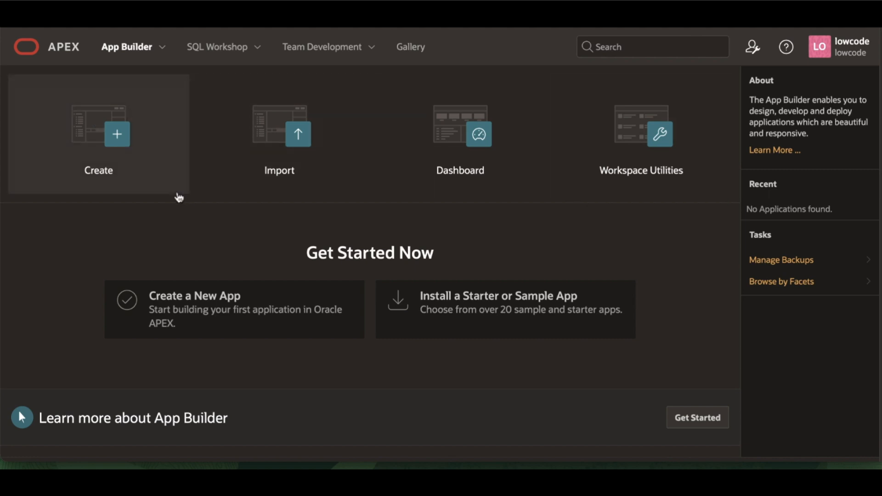
Start creating a new application in App Builder.
{"action": "left_click", "coordinate": [119, 147]}
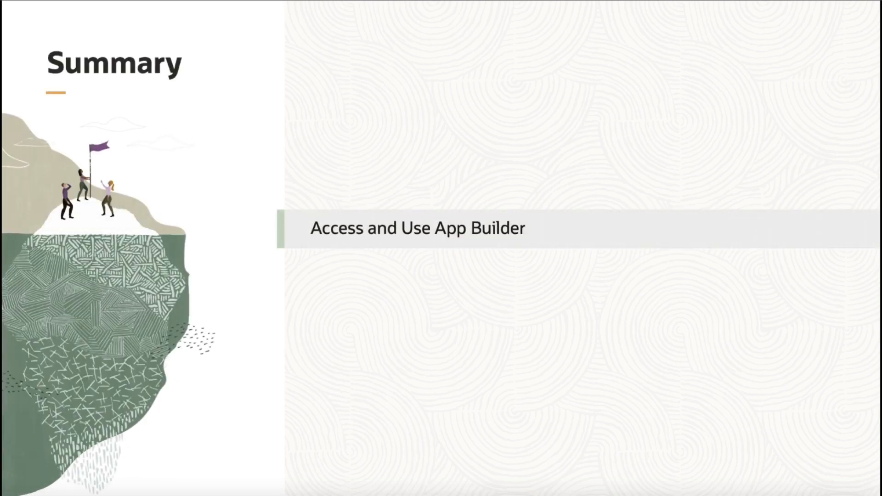
Browse the course playlist to locate the lesson Application Based on Existing Tables.
{"action": "mouse_move", "coordinate": [663, 310]}
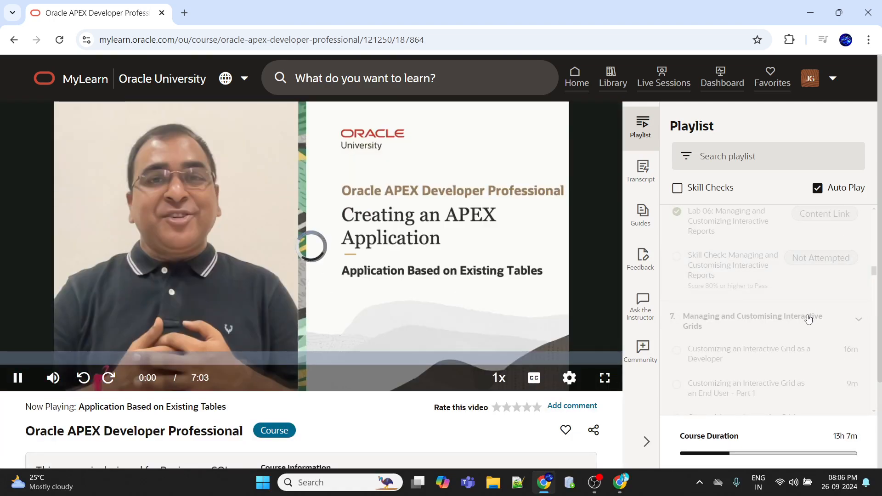
{"action": "scroll", "coordinate": [811, 316], "scroll_direction": "down", "scroll_amount": 5}
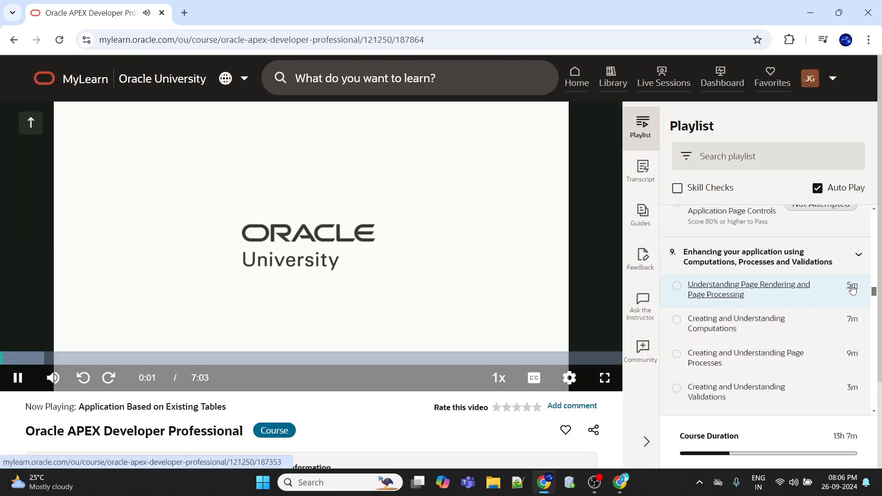
{"action": "scroll", "coordinate": [851, 287], "scroll_direction": "up", "scroll_amount": 6}
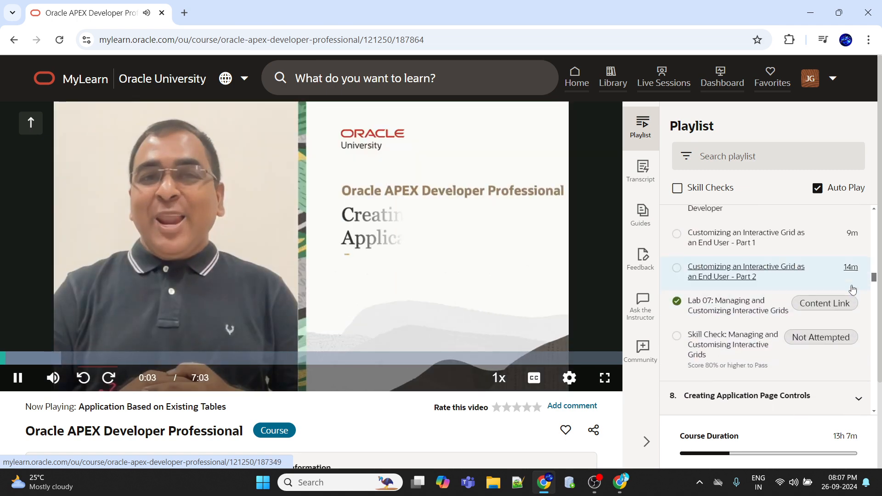
{"action": "scroll", "coordinate": [851, 288], "scroll_direction": "up", "scroll_amount": 8}
{"action": "scroll", "coordinate": [852, 289], "scroll_direction": "up", "scroll_amount": 10}
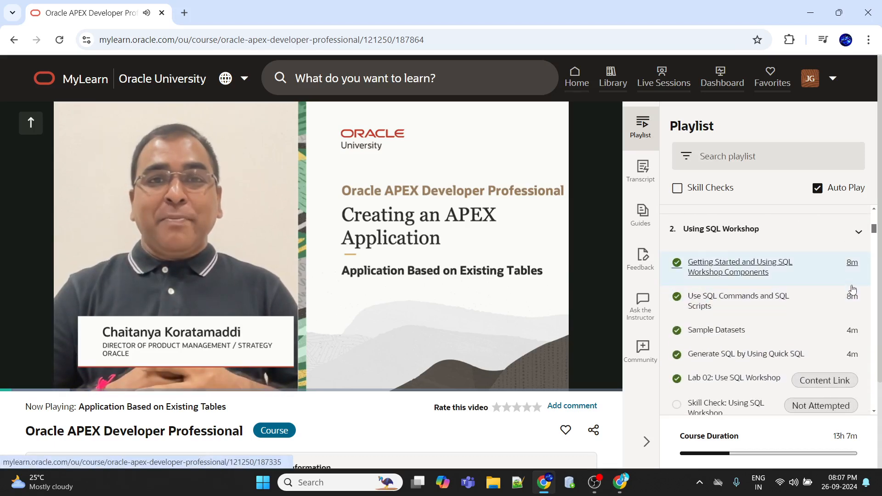
{"action": "scroll", "coordinate": [852, 288], "scroll_direction": "down", "scroll_amount": 5}
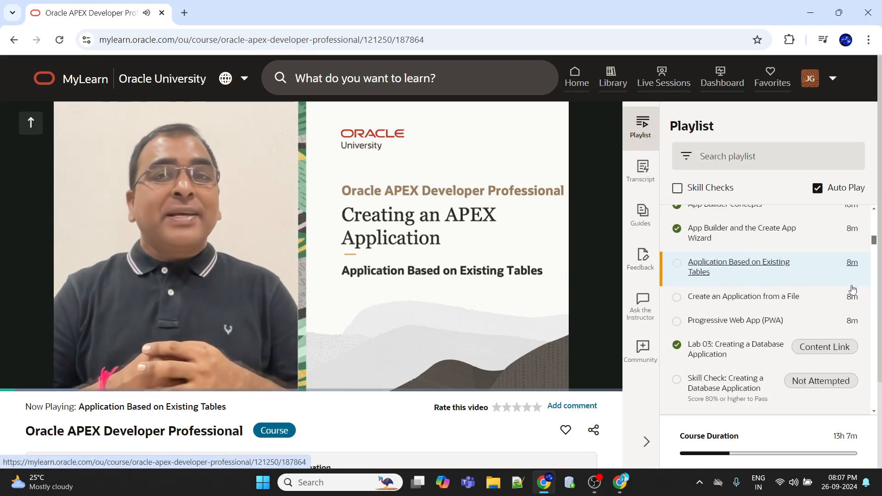
Show the lesson video in full screen and set its playback quality to 1080p.
{"action": "mouse_move", "coordinate": [450, 346]}
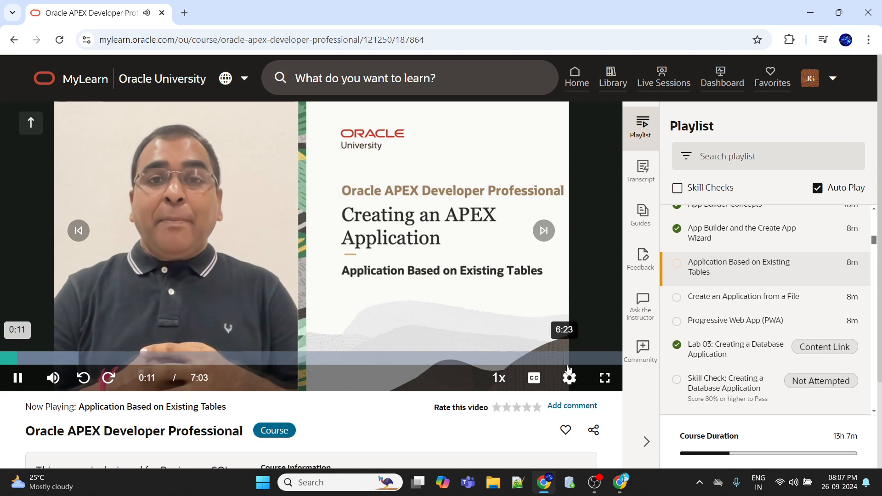
{"action": "left_click", "coordinate": [596, 381]}
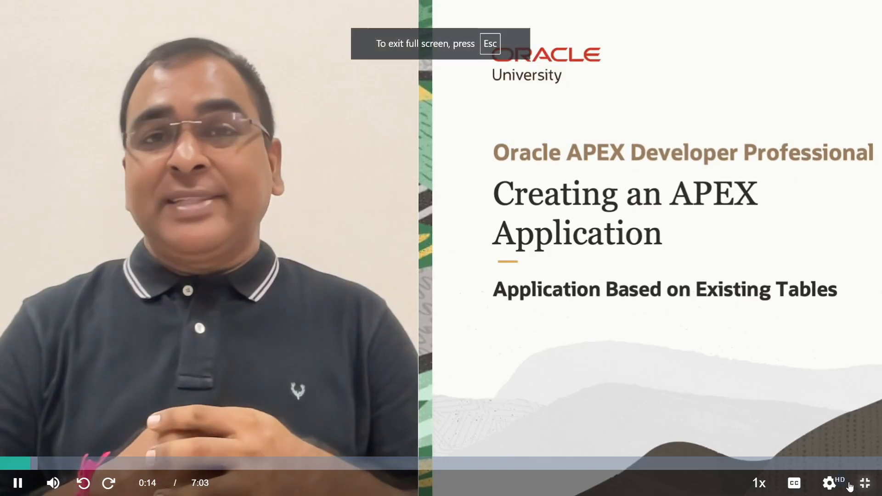
{"action": "left_click", "coordinate": [829, 482]}
{"action": "left_click", "coordinate": [829, 482]}
{"action": "left_click", "coordinate": [825, 482]}
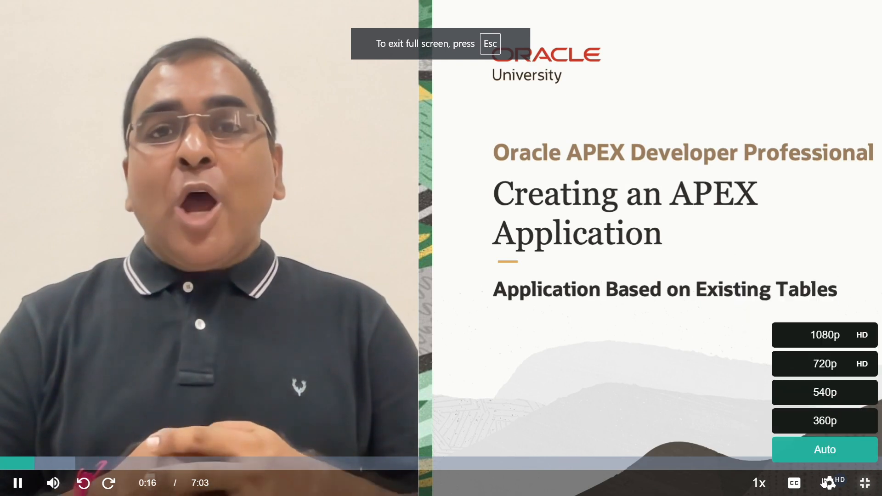
{"action": "left_click", "coordinate": [826, 336]}
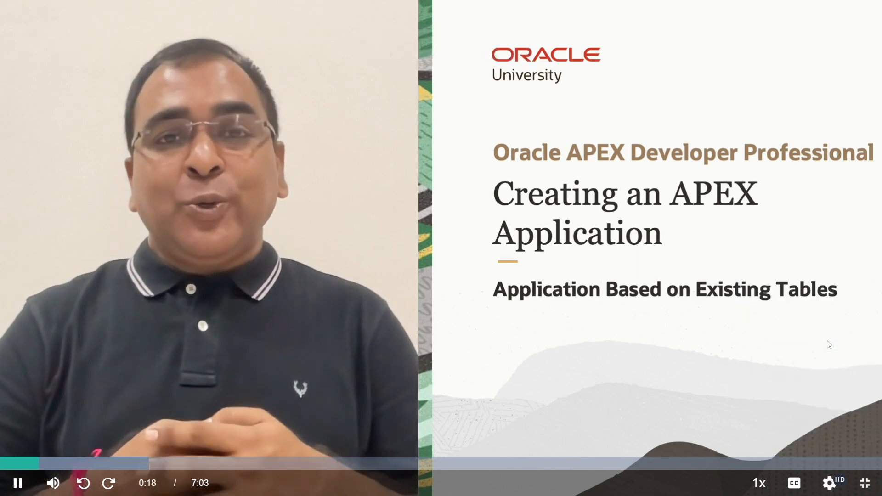
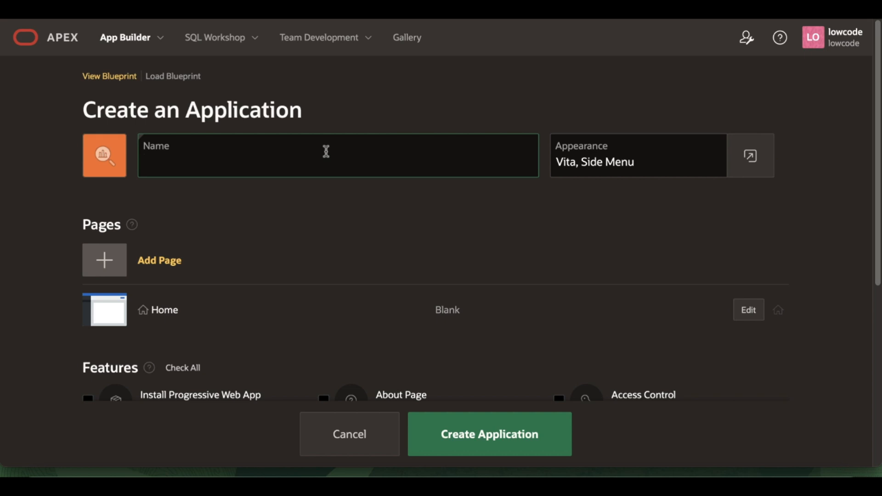
Name the new application Employee Details App and give it the green cloud icon.
{"action": "type", "text": "Employe"}
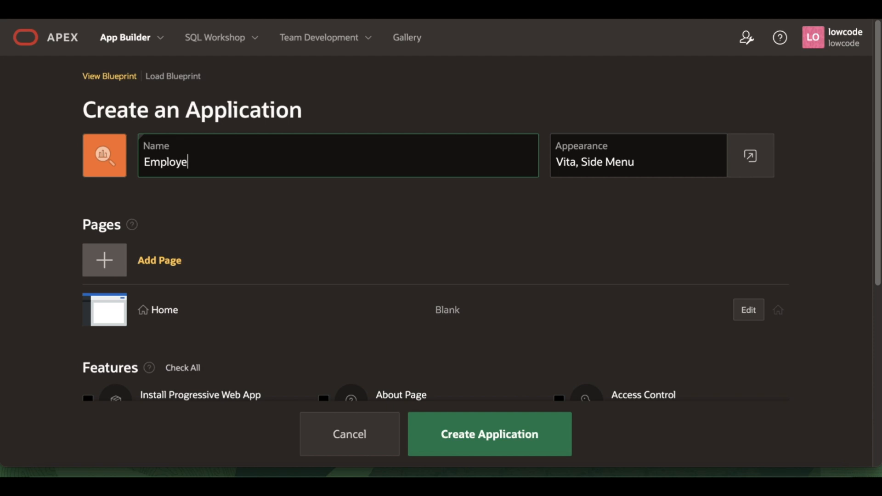
{"action": "type", "text": "e Details App"}
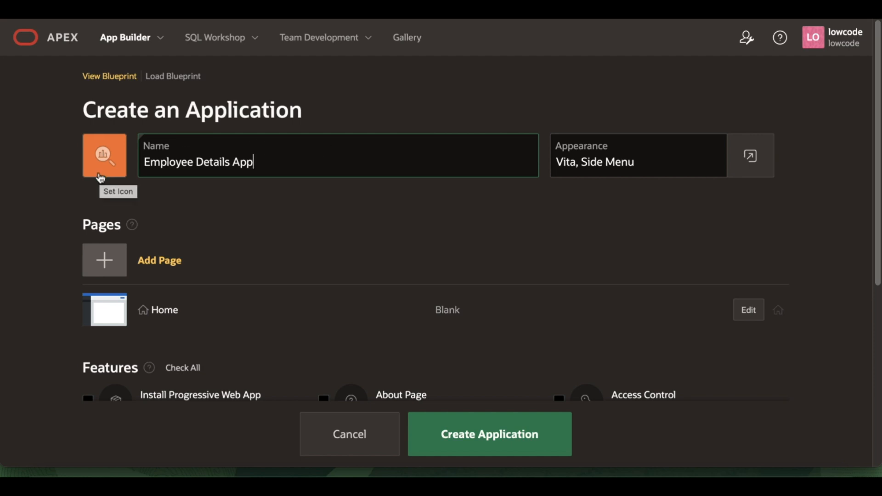
{"action": "left_click", "coordinate": [104, 156]}
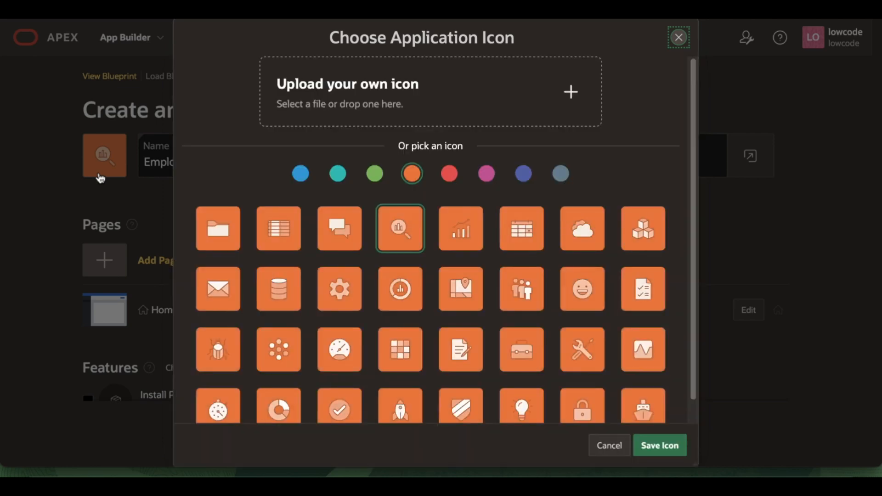
{"action": "left_click", "coordinate": [375, 174]}
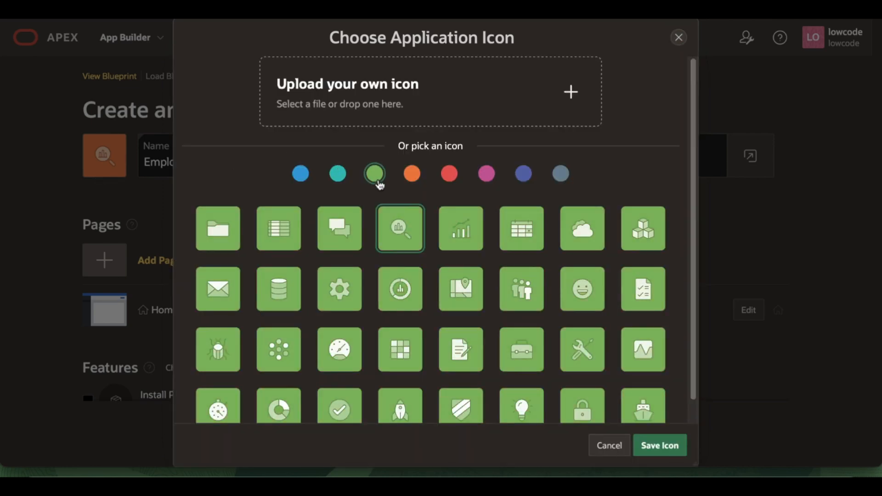
{"action": "left_click", "coordinate": [580, 239]}
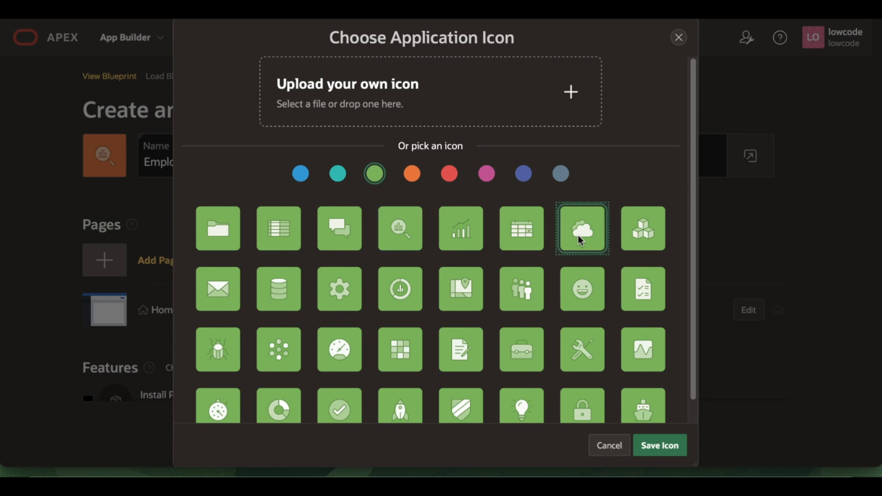
{"action": "left_click", "coordinate": [673, 447]}
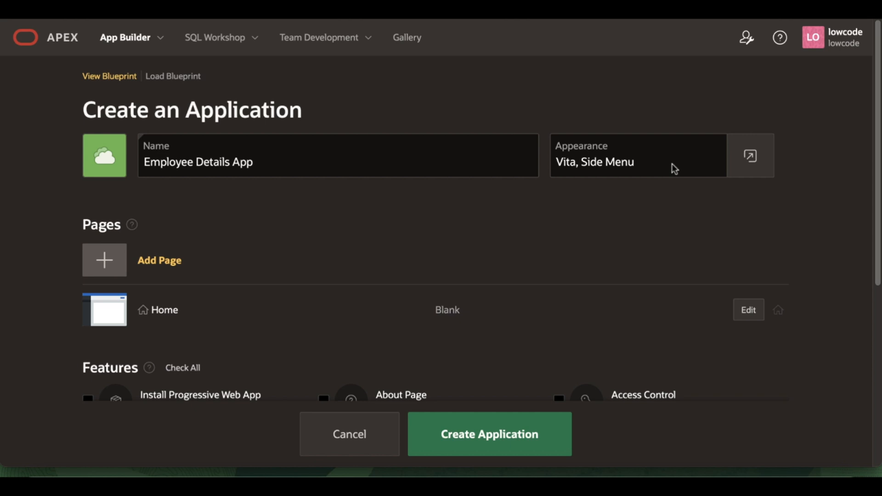
Set the application's appearance to the Redwood Light theme style and save the change.
{"action": "left_click", "coordinate": [751, 159]}
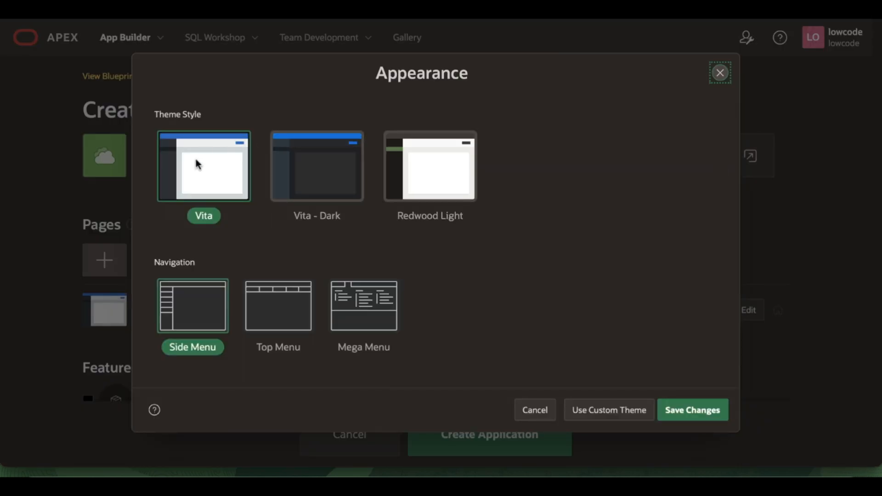
{"action": "left_click", "coordinate": [427, 180]}
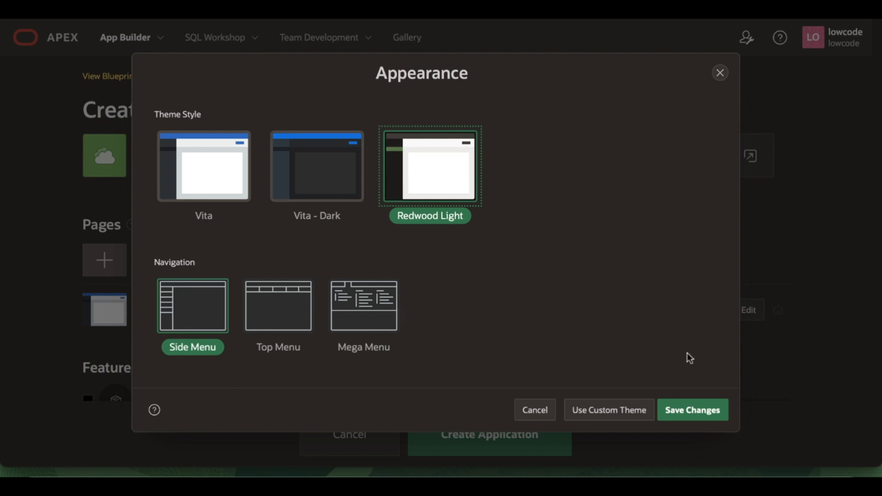
{"action": "left_click", "coordinate": [684, 413]}
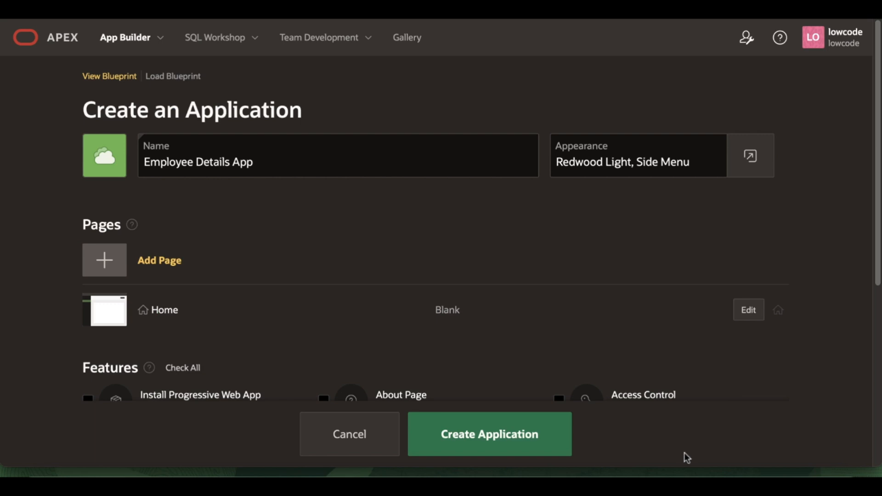
Set up an additional interactive report page named Employees Report on the EMP table, with a form included.
{"action": "left_click", "coordinate": [162, 262]}
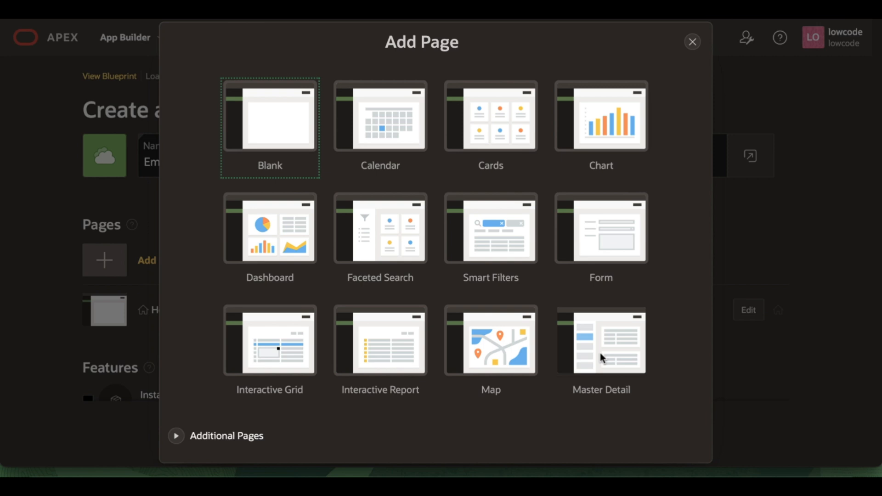
{"action": "left_click", "coordinate": [395, 339]}
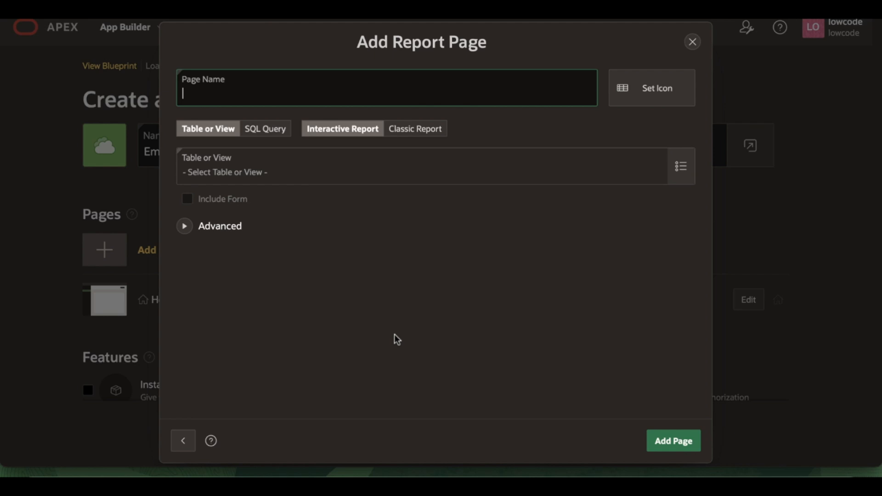
{"action": "type", "text": "Employees Report"}
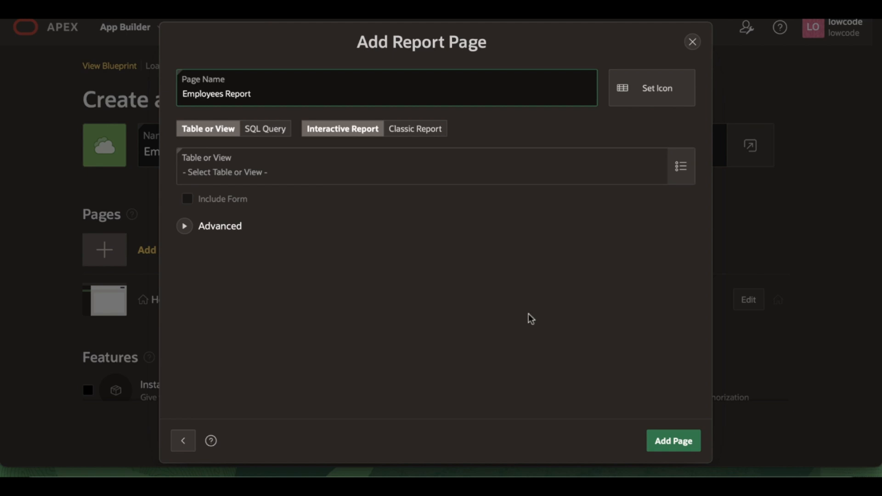
{"action": "left_click", "coordinate": [681, 169]}
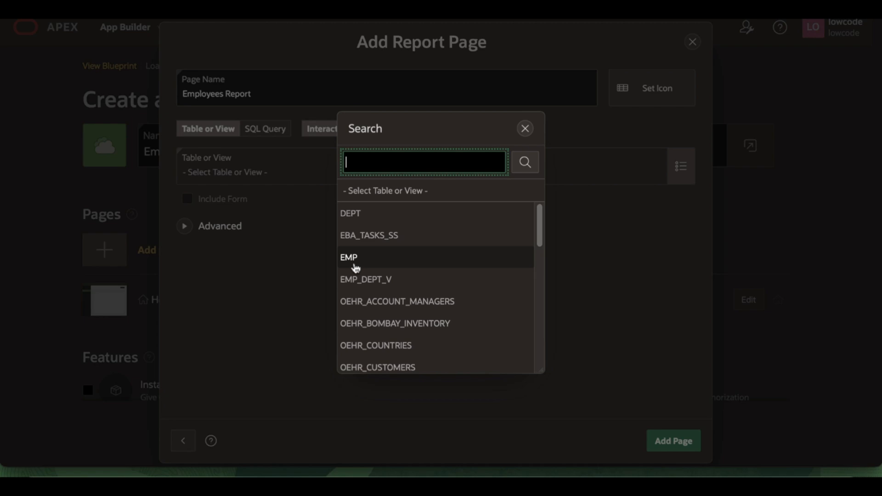
{"action": "left_click", "coordinate": [355, 264]}
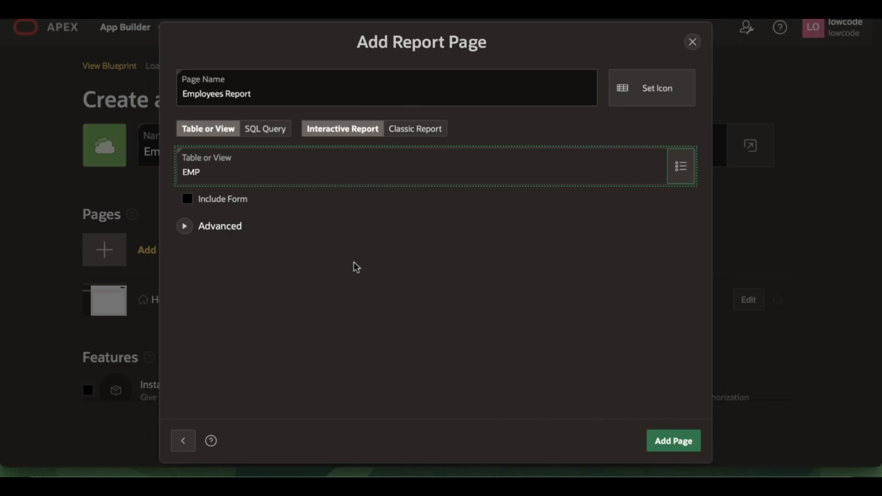
{"action": "left_click", "coordinate": [187, 205]}
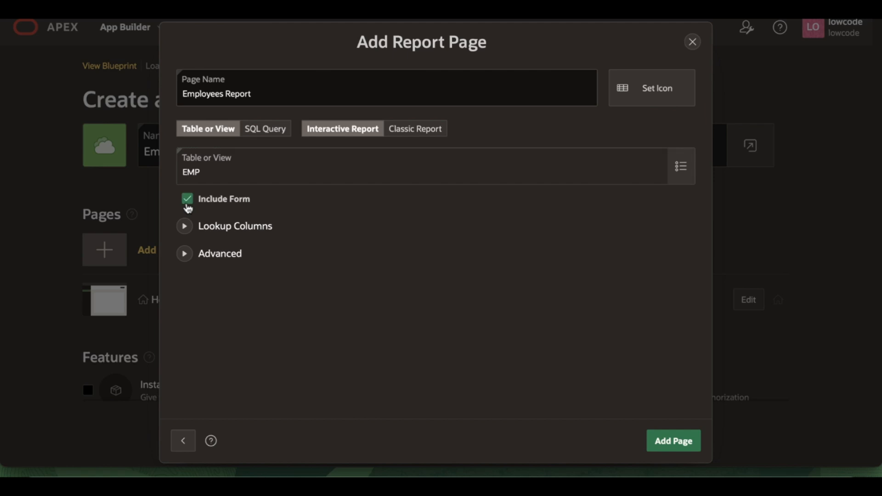
Set DEPTNO as the first lookup key with DEPT.DNAME as its display column, and add the Employees Report page to the application.
{"action": "left_click", "coordinate": [185, 231]}
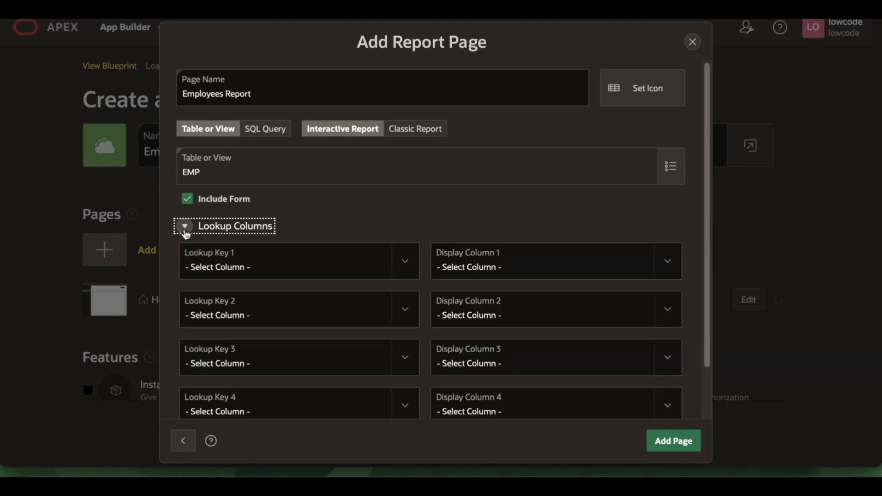
{"action": "left_click", "coordinate": [242, 266]}
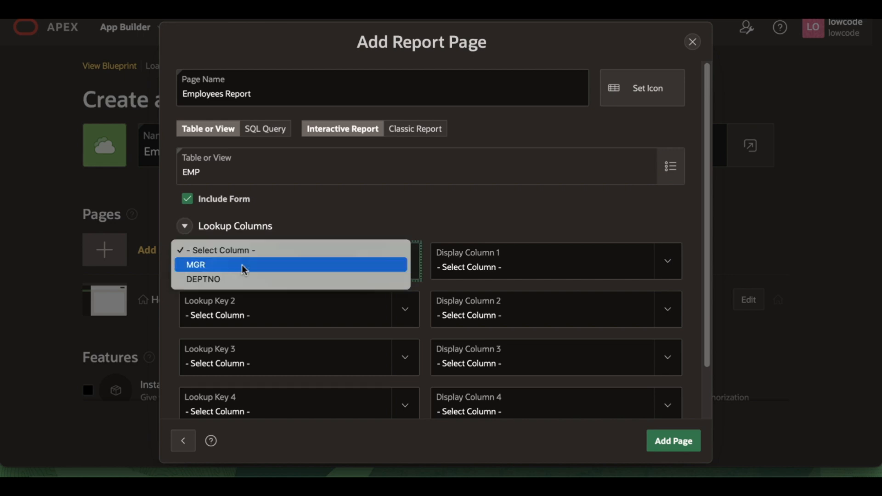
{"action": "left_click", "coordinate": [232, 280]}
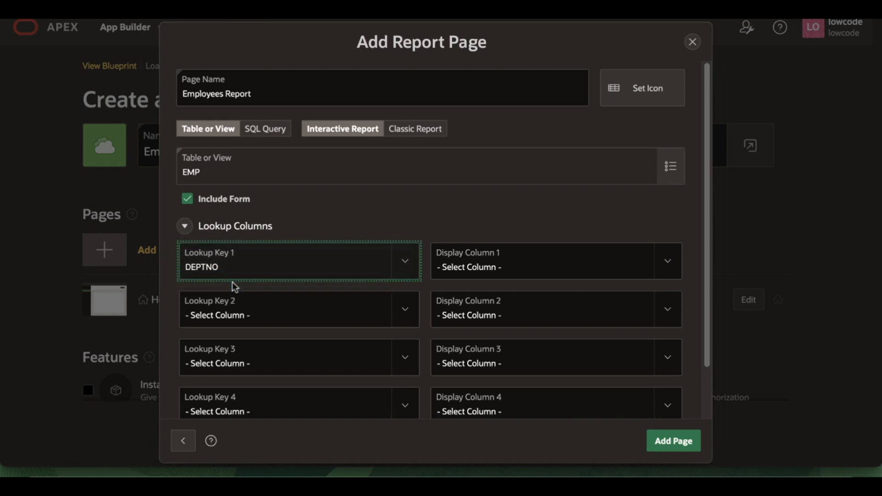
{"action": "left_click", "coordinate": [530, 258]}
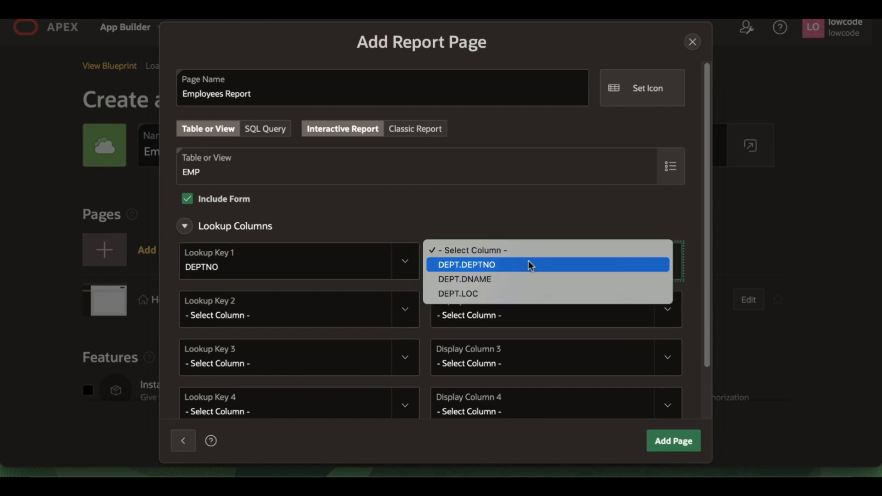
{"action": "left_click", "coordinate": [517, 279]}
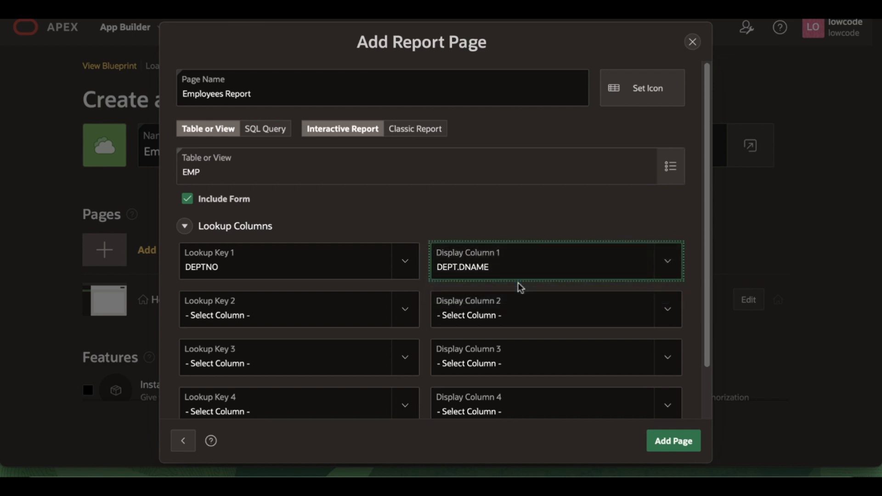
{"action": "left_click", "coordinate": [662, 441]}
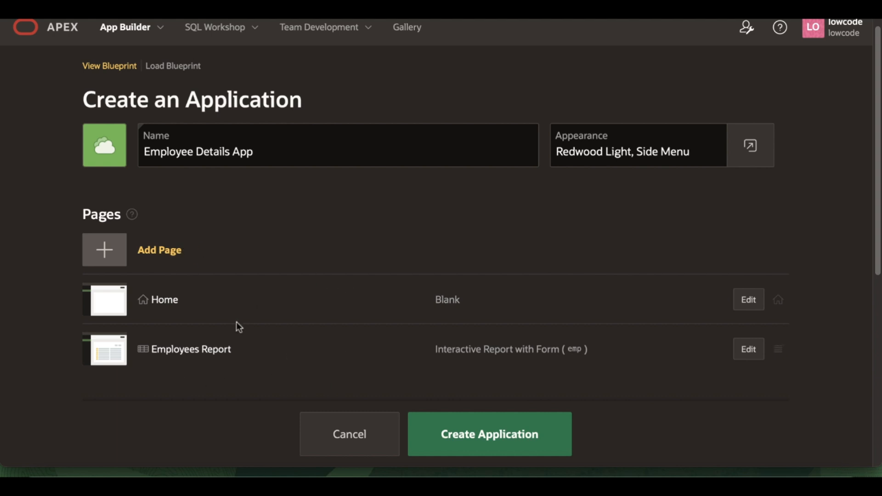
Enable all the listed application features and create the Employee Details App.
{"action": "scroll", "coordinate": [236, 323], "scroll_direction": "down", "scroll_amount": 5}
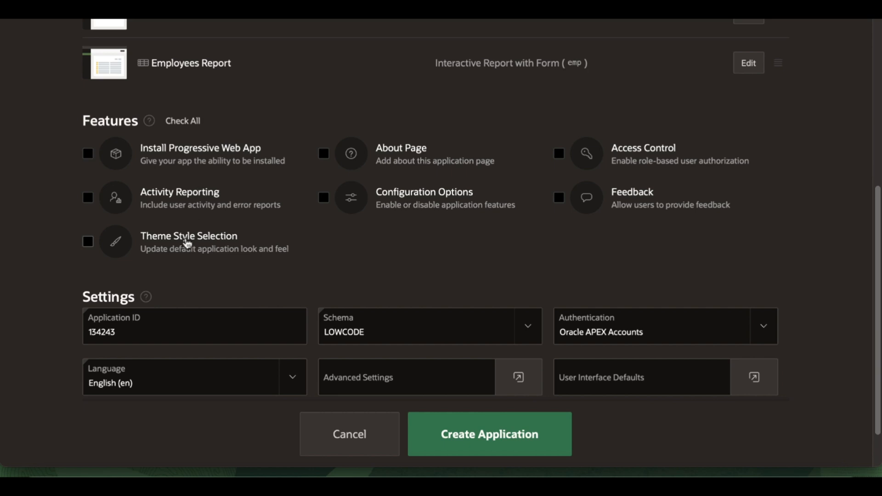
{"action": "left_click", "coordinate": [183, 121]}
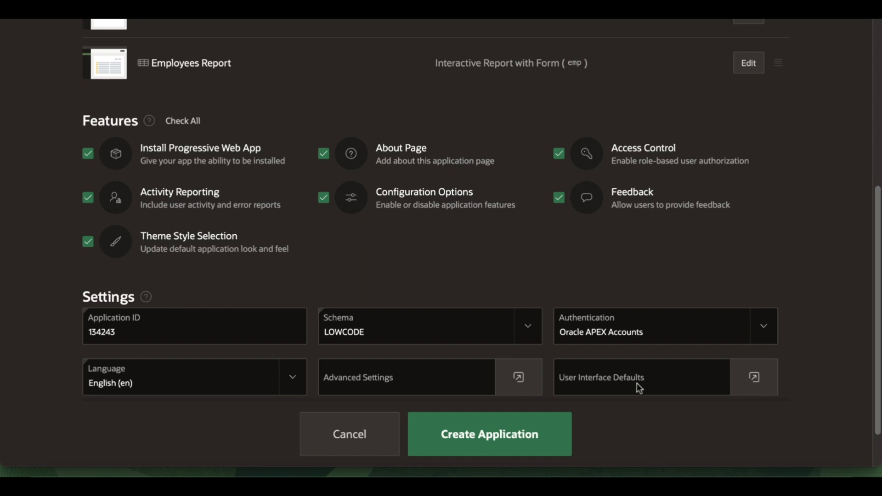
{"action": "left_click", "coordinate": [513, 428]}
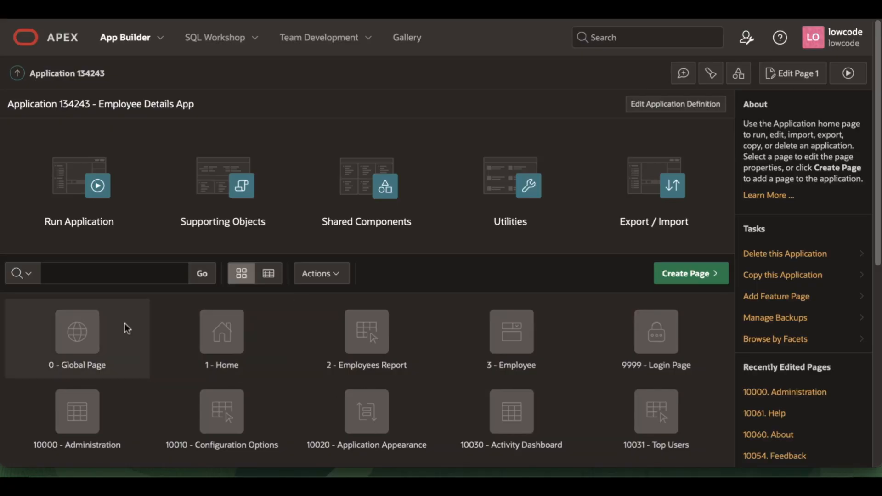
Run the application and sign in with the saved username and account password.
{"action": "left_click", "coordinate": [81, 215]}
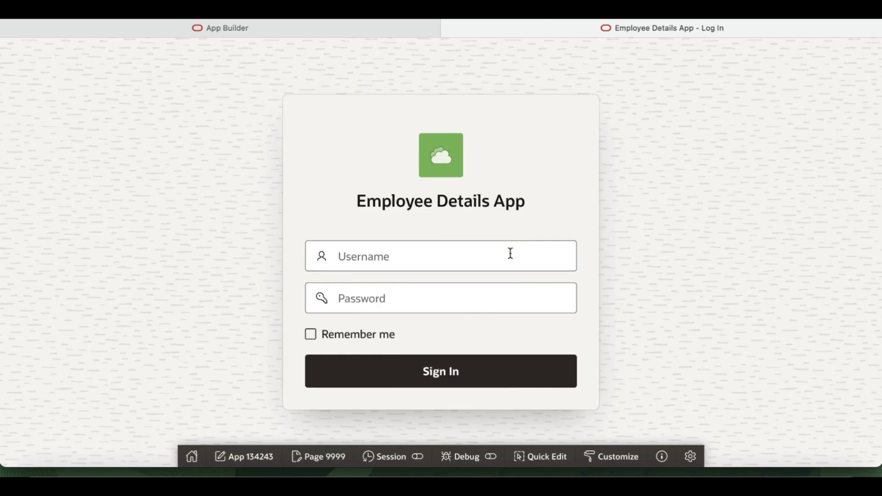
{"action": "left_click", "coordinate": [511, 253]}
{"action": "key", "text": "Down"}
{"action": "key", "text": "Return"}
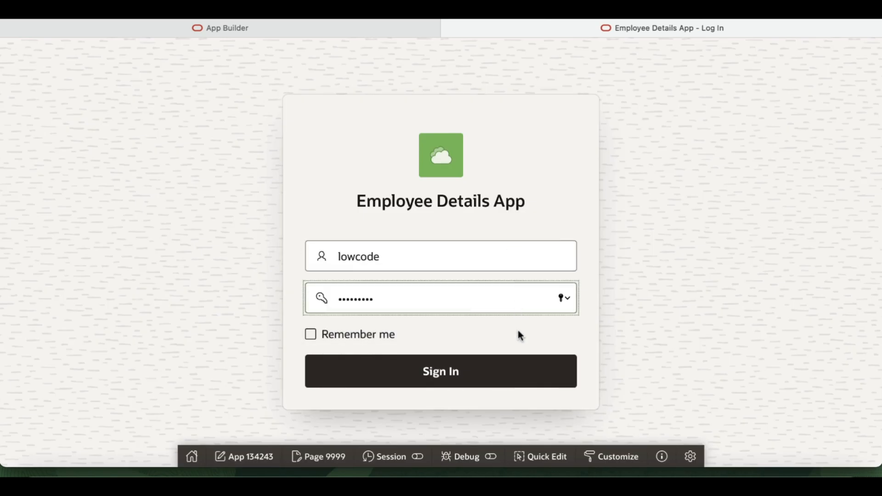
{"action": "left_click", "coordinate": [491, 386]}
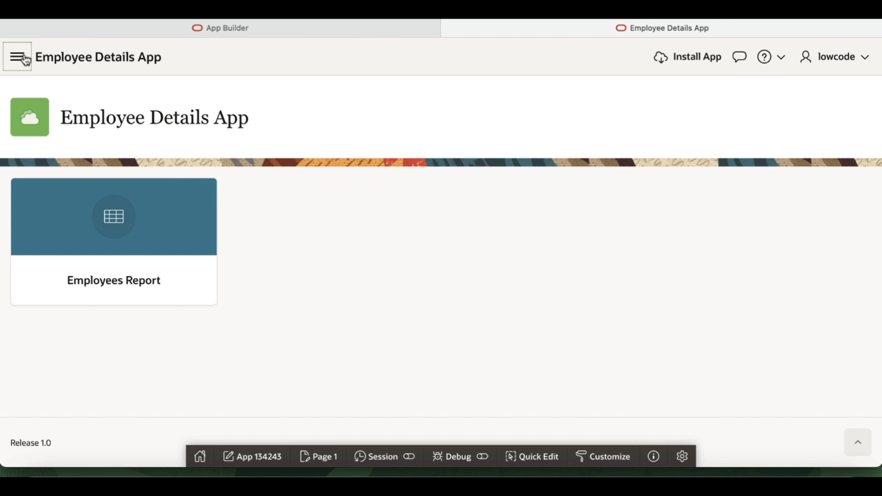
Go to the Employees Report page in the running app and open the first employee's record for editing.
{"action": "left_click", "coordinate": [26, 60]}
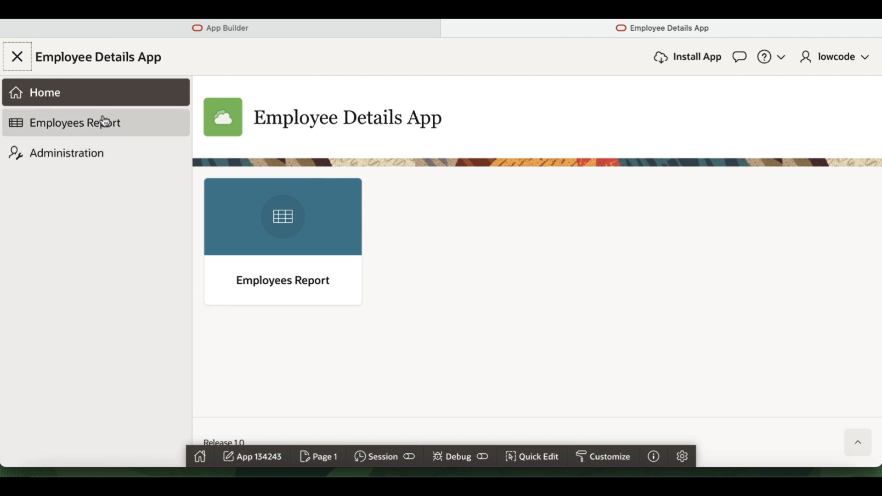
{"action": "left_click", "coordinate": [105, 121]}
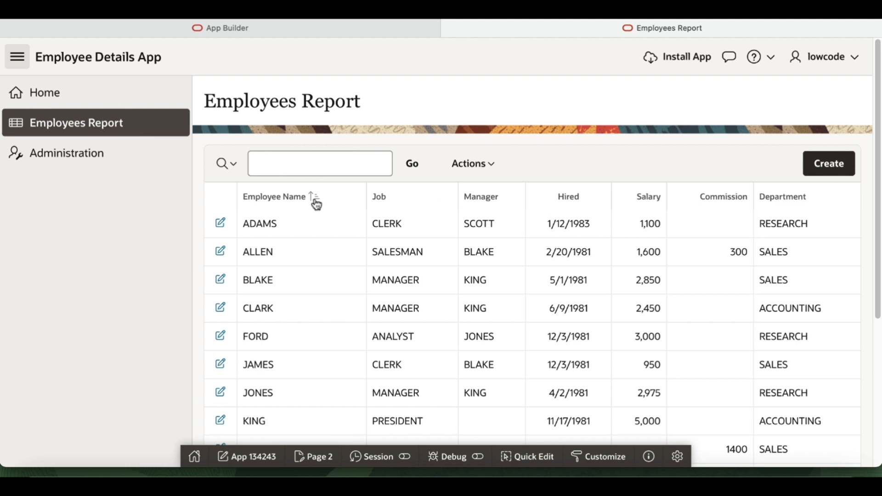
{"action": "left_click", "coordinate": [221, 224]}
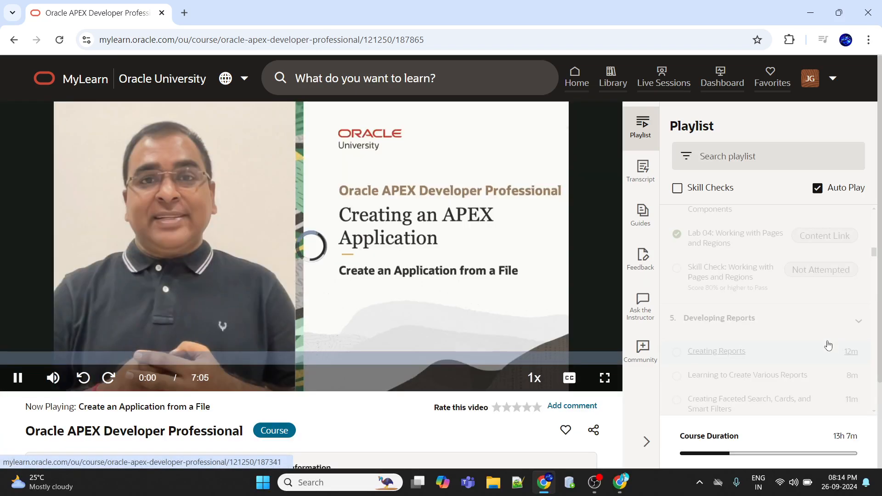
Look through the course playlist, show the Create an Application from a File lesson in full screen and adjust its playback quality.
{"action": "scroll", "coordinate": [827, 345], "scroll_direction": "down", "scroll_amount": 5}
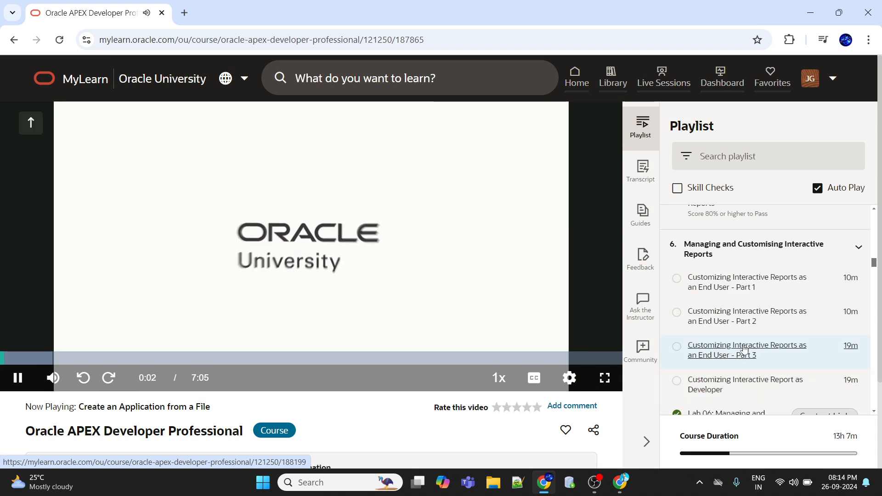
{"action": "left_click", "coordinate": [614, 374]}
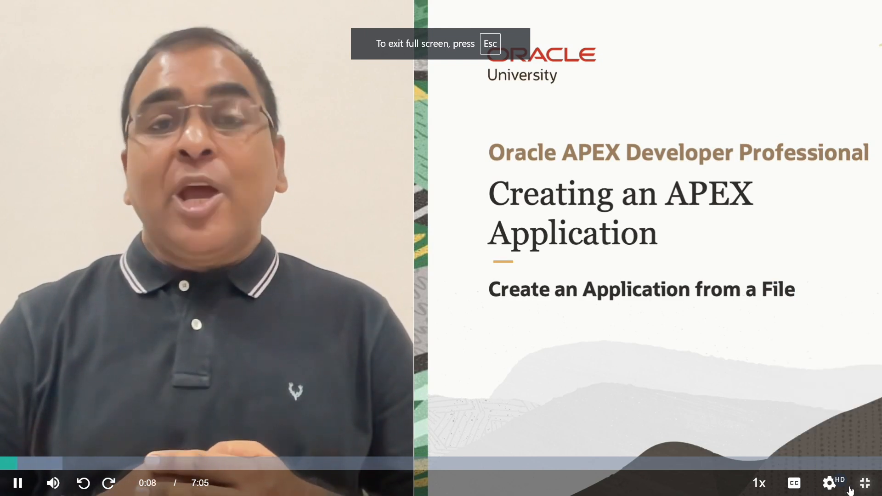
{"action": "mouse_move", "coordinate": [827, 482]}
{"action": "left_click", "coordinate": [821, 339]}
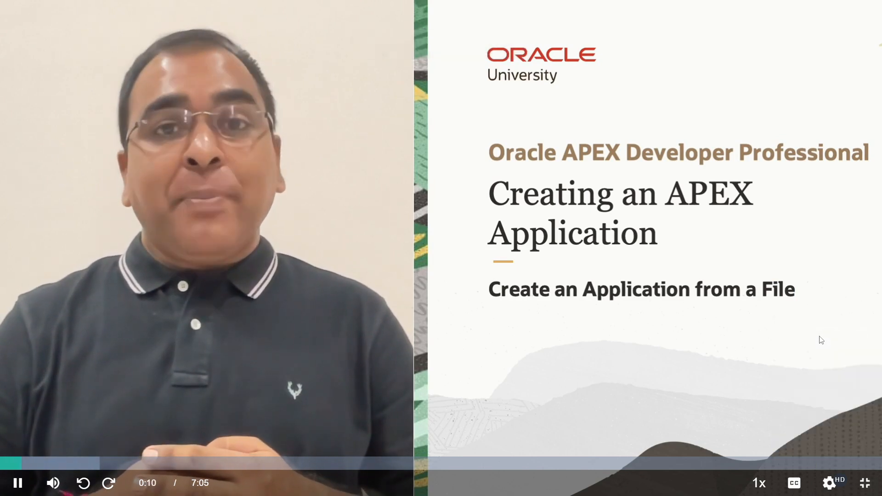
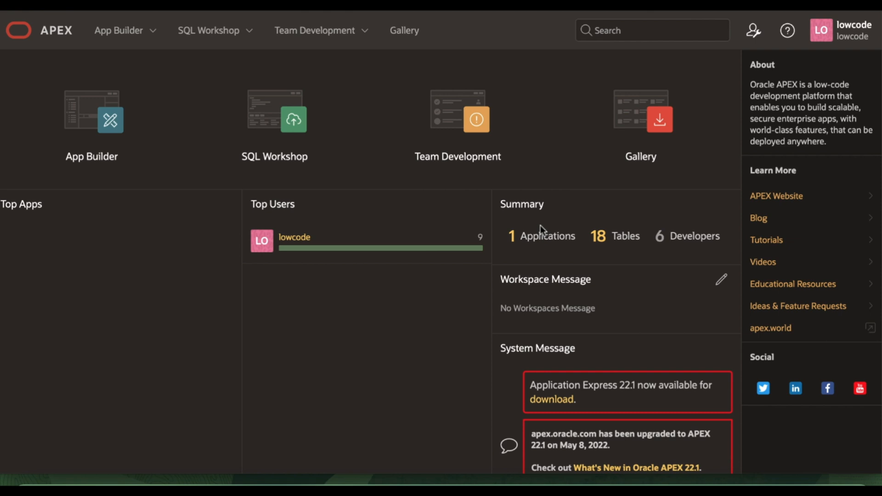
Start creating a new application from a file in the App Builder.
{"action": "left_click", "coordinate": [90, 143]}
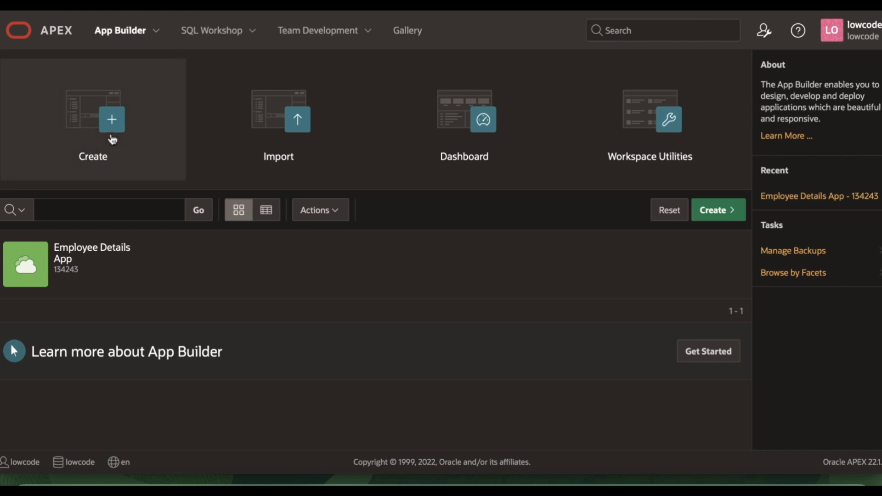
{"action": "left_click", "coordinate": [112, 138]}
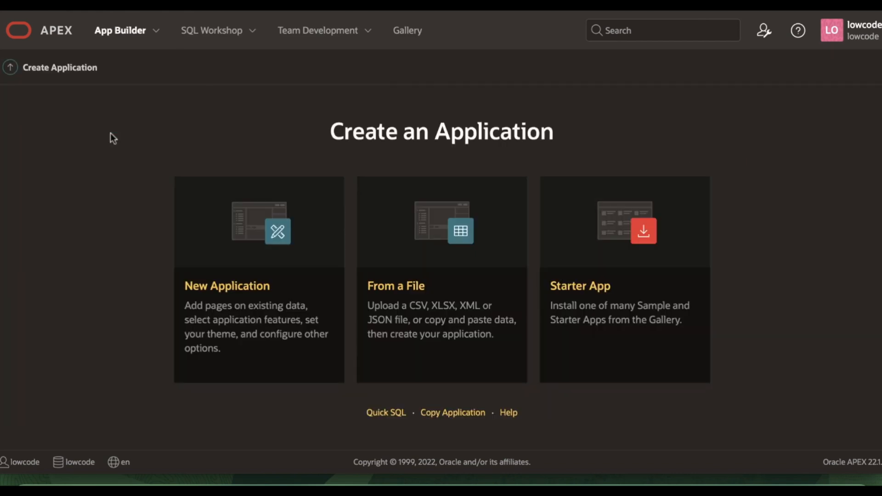
{"action": "left_click", "coordinate": [421, 260]}
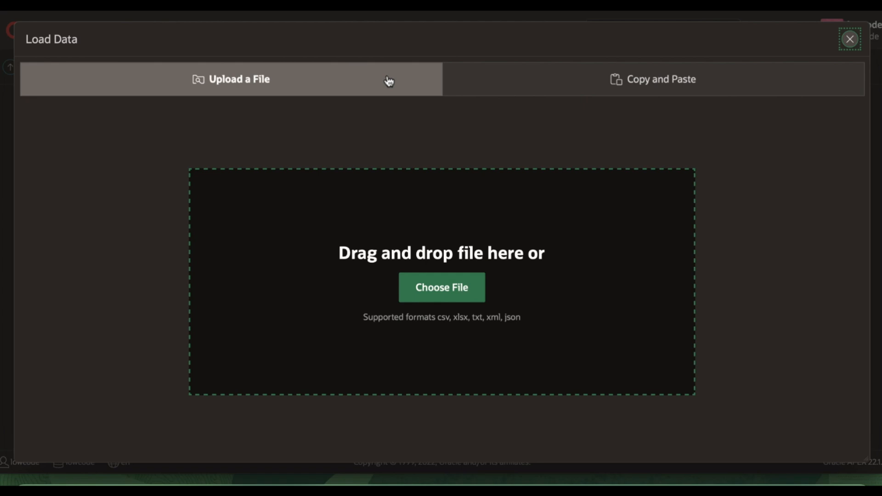
Review the sample data sets offered for copy and paste, and return to the file upload option without choosing one.
{"action": "left_click", "coordinate": [550, 84]}
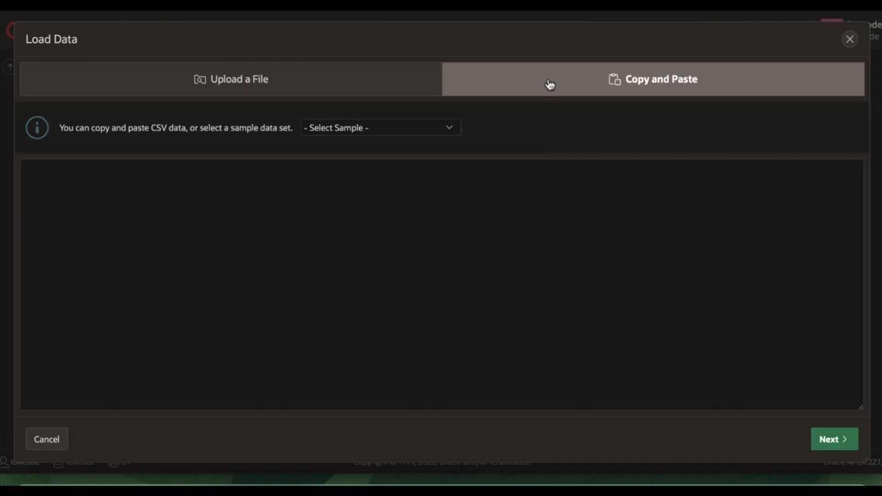
{"action": "left_click", "coordinate": [394, 130]}
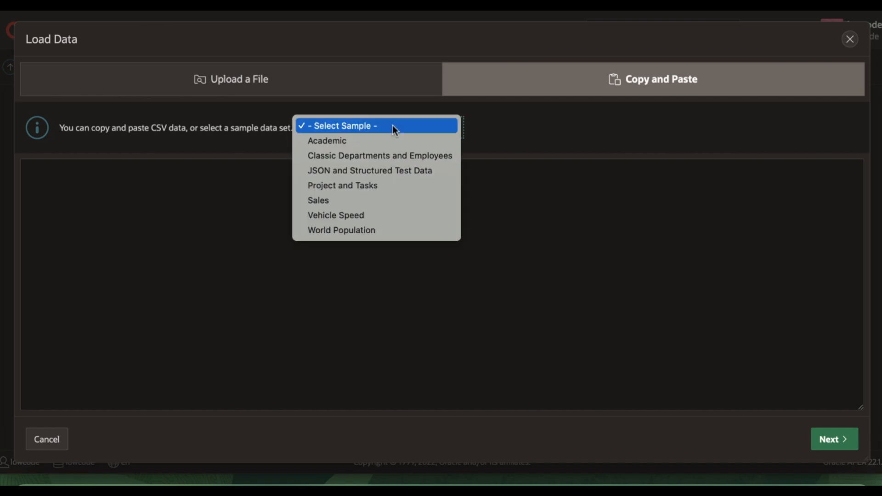
{"action": "left_click", "coordinate": [392, 125]}
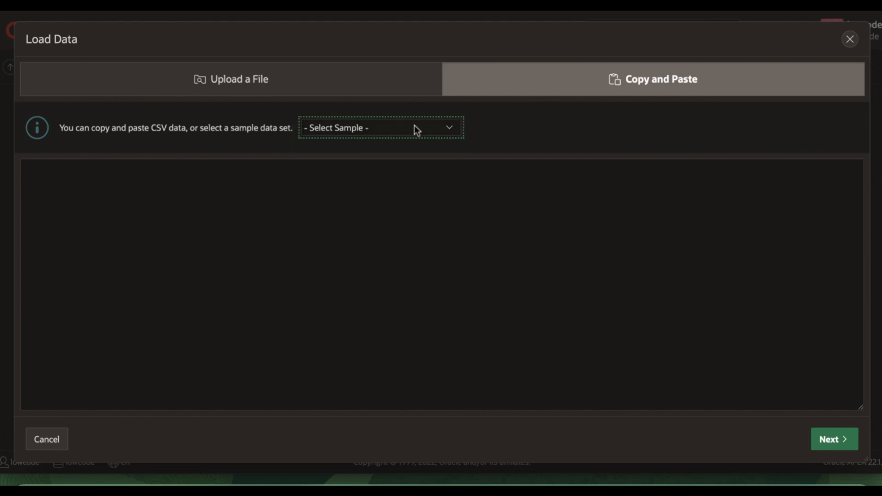
{"action": "left_click", "coordinate": [414, 126]}
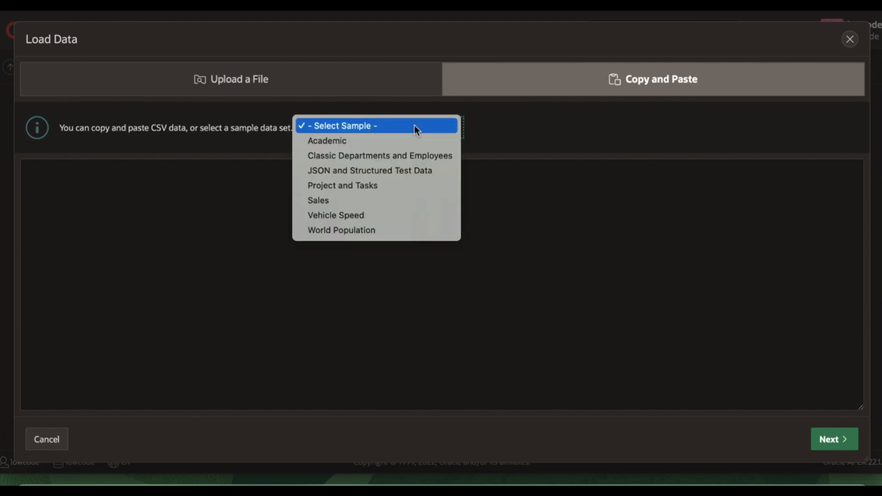
{"action": "left_click", "coordinate": [332, 86]}
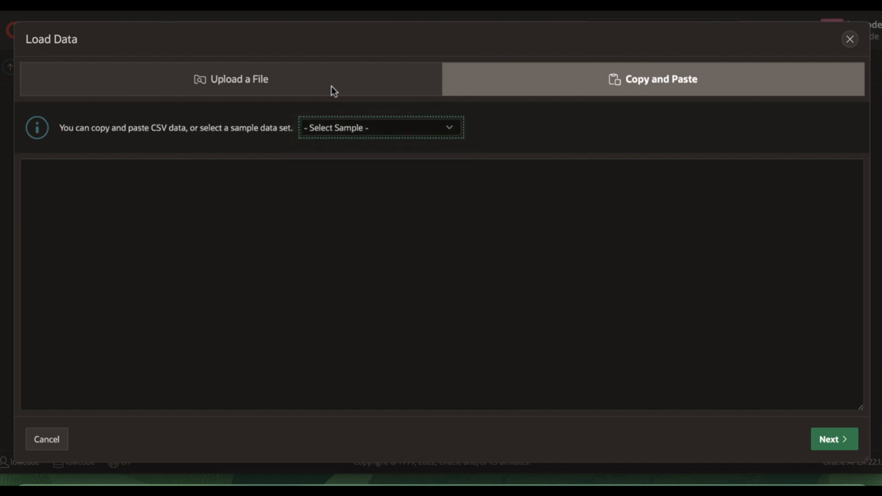
{"action": "left_click", "coordinate": [332, 86]}
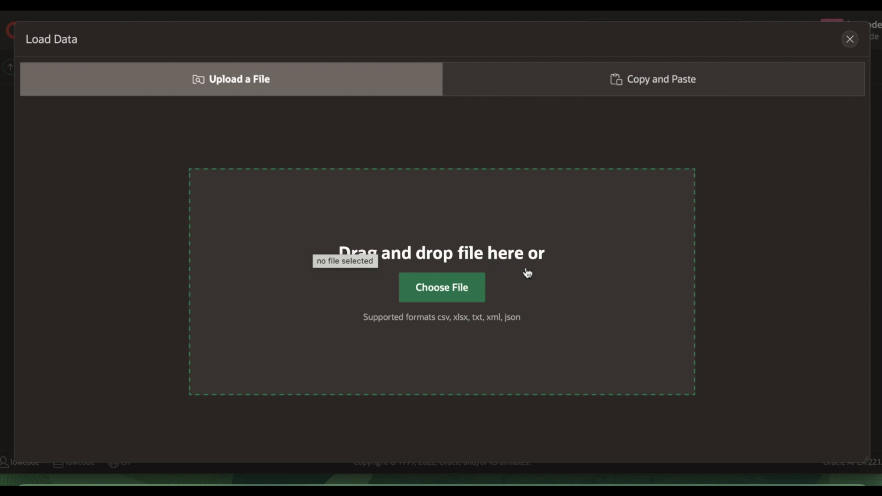
Upload Project_Tasks.csv from the wkdir folder as the data file to load.
{"action": "left_click", "coordinate": [453, 299]}
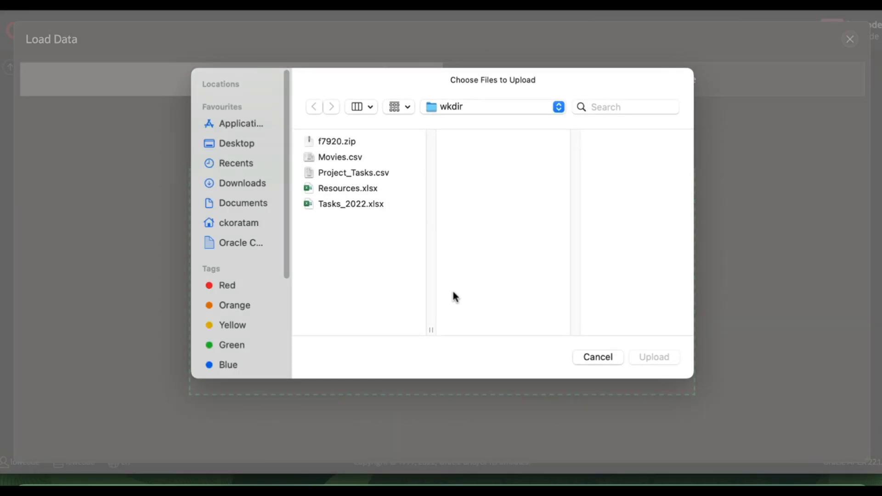
{"action": "left_click", "coordinate": [365, 174]}
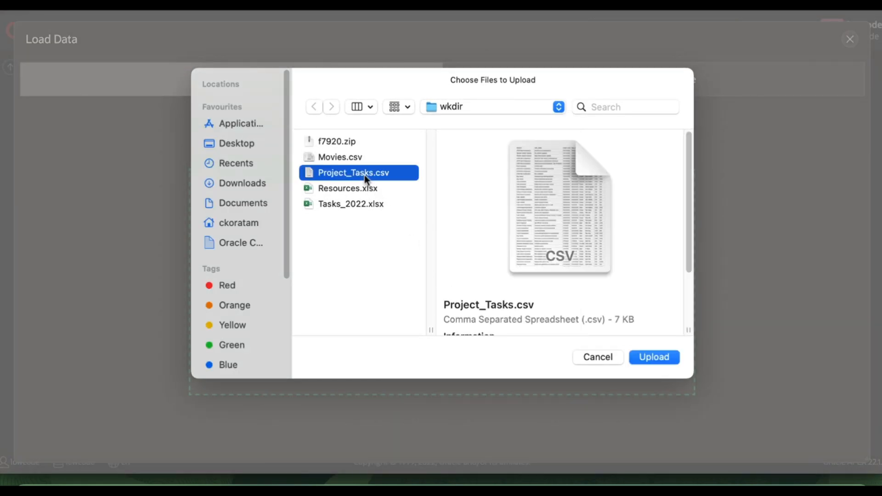
{"action": "left_click", "coordinate": [653, 357]}
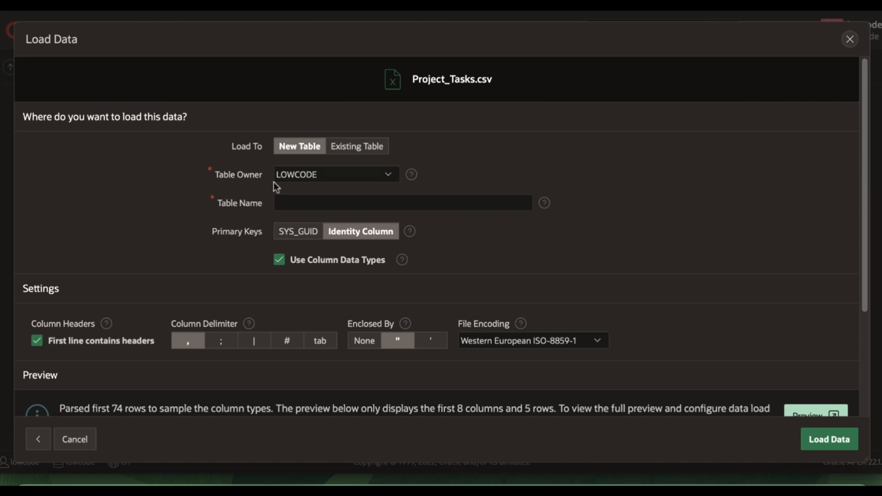
Name the new table TASKS and open the configuration of its columns to load.
{"action": "left_click", "coordinate": [288, 203]}
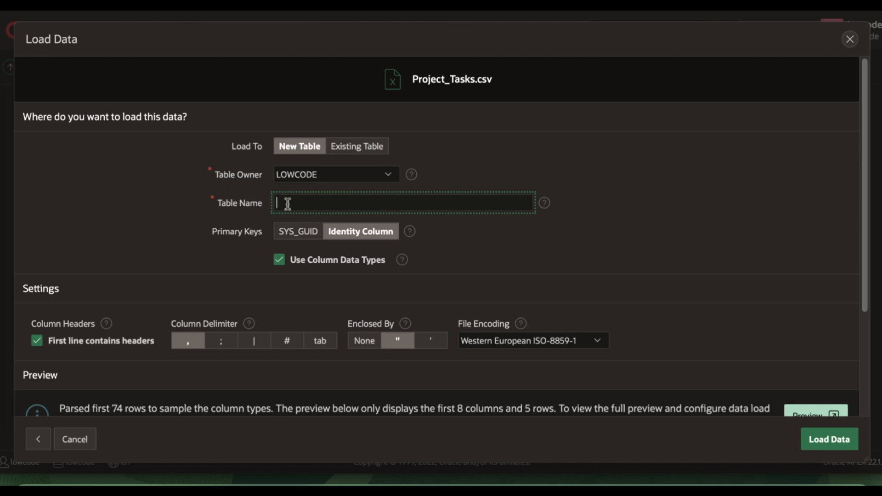
{"action": "type", "text": "TASKS"}
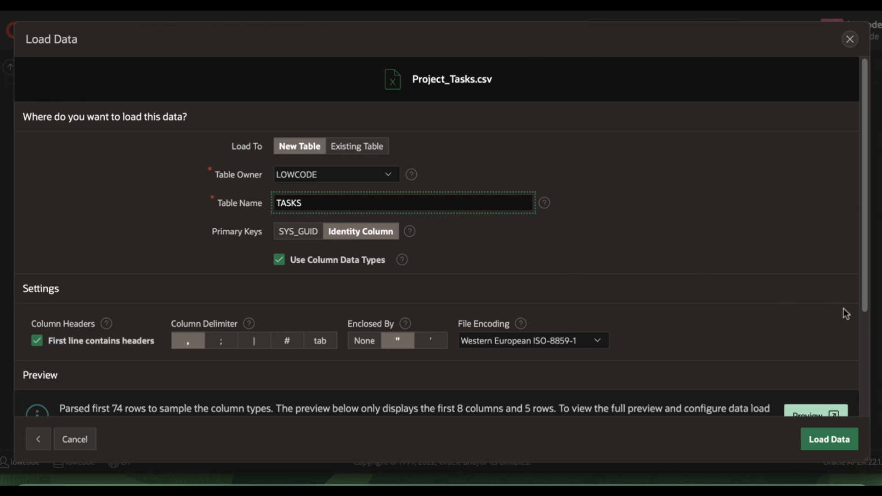
{"action": "scroll", "coordinate": [862, 329], "scroll_direction": "down", "scroll_amount": 3}
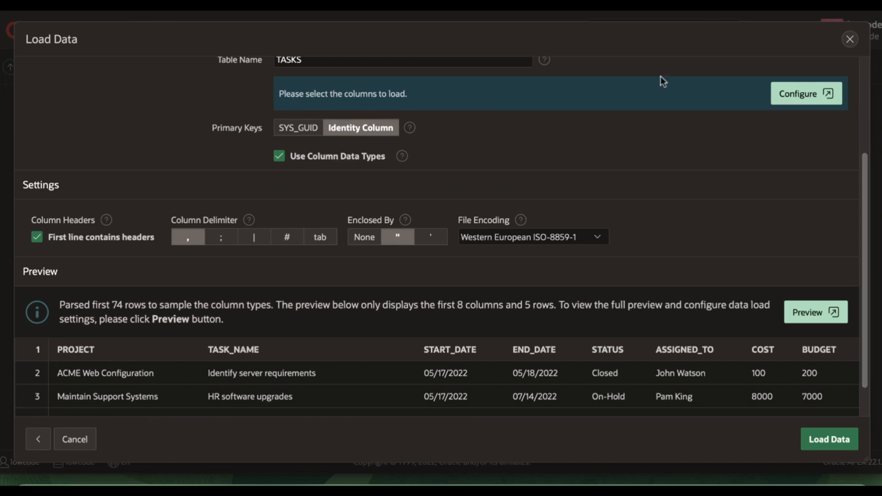
{"action": "left_click", "coordinate": [789, 99]}
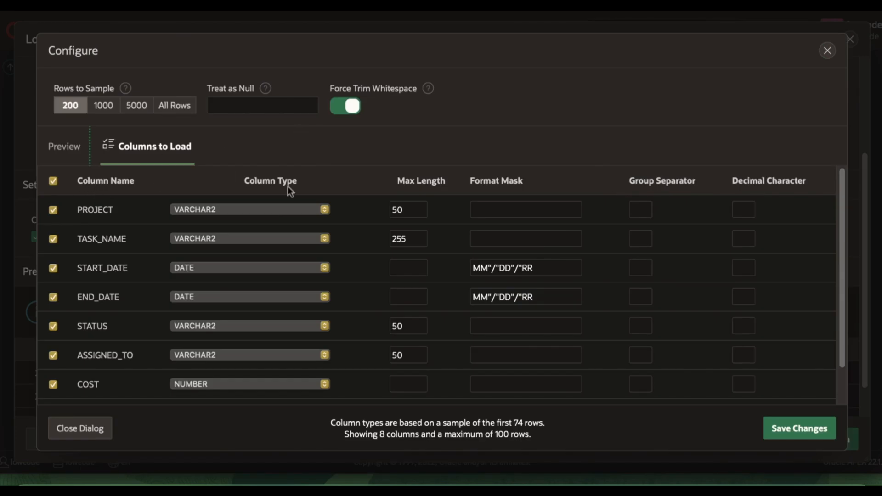
Review the full data preview, close the column configuration without changes, and load the file's data into the TASKS table.
{"action": "left_click", "coordinate": [76, 148]}
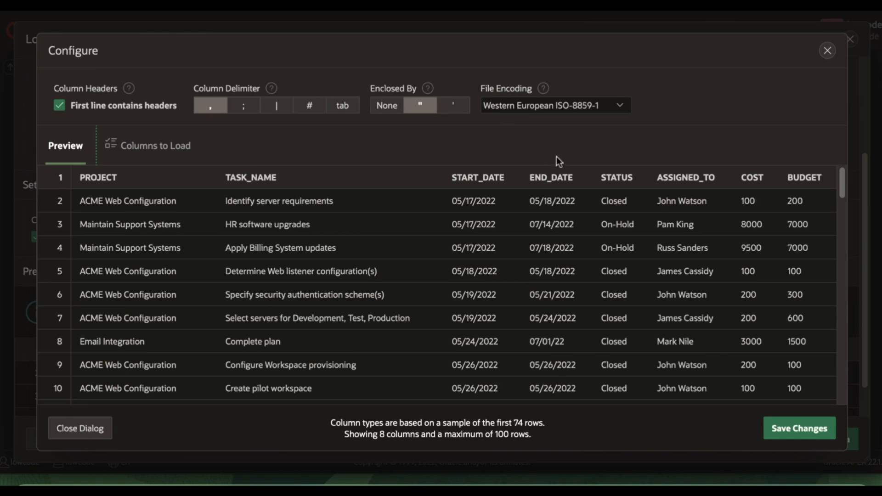
{"action": "left_click", "coordinate": [827, 51]}
{"action": "scroll", "coordinate": [640, 197], "scroll_direction": "down", "scroll_amount": 1}
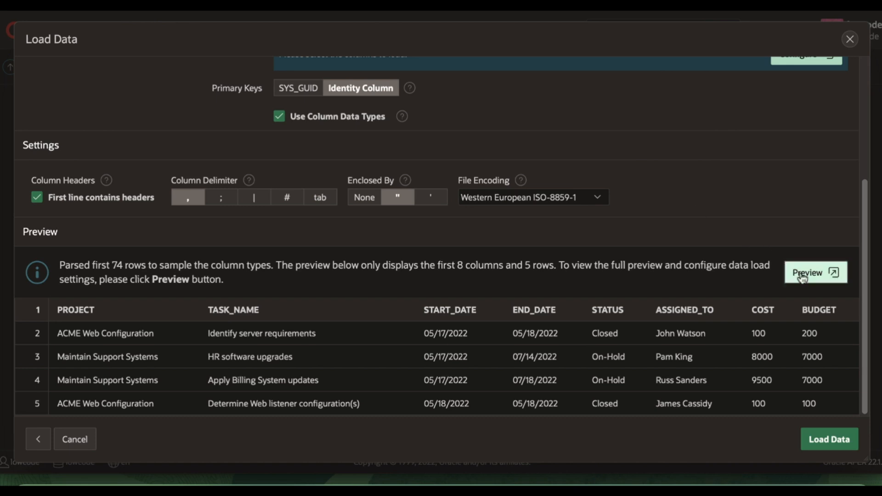
{"action": "left_click", "coordinate": [833, 441]}
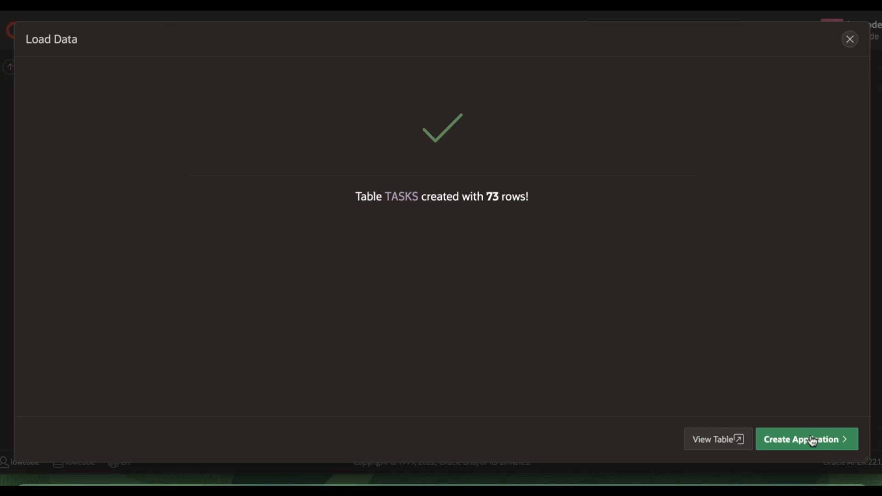
Start creating an application from the loaded TASKS table and name it Tasks App.
{"action": "left_click", "coordinate": [786, 441]}
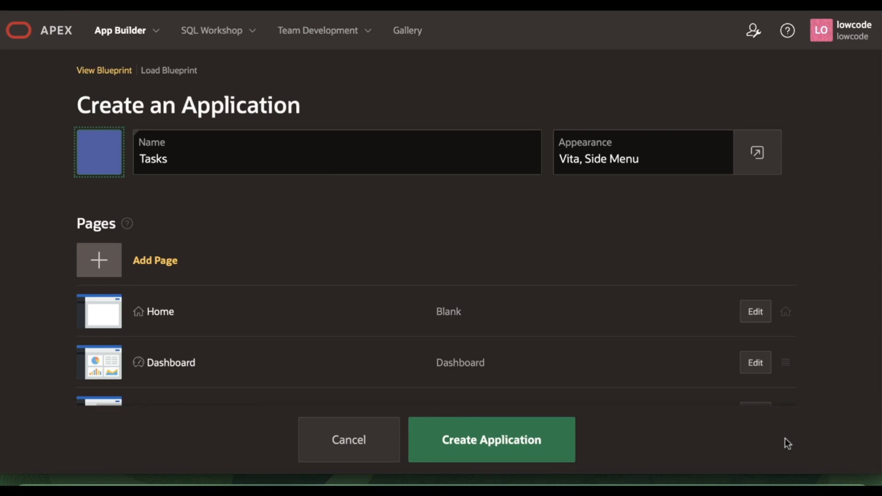
{"action": "left_click", "coordinate": [230, 152]}
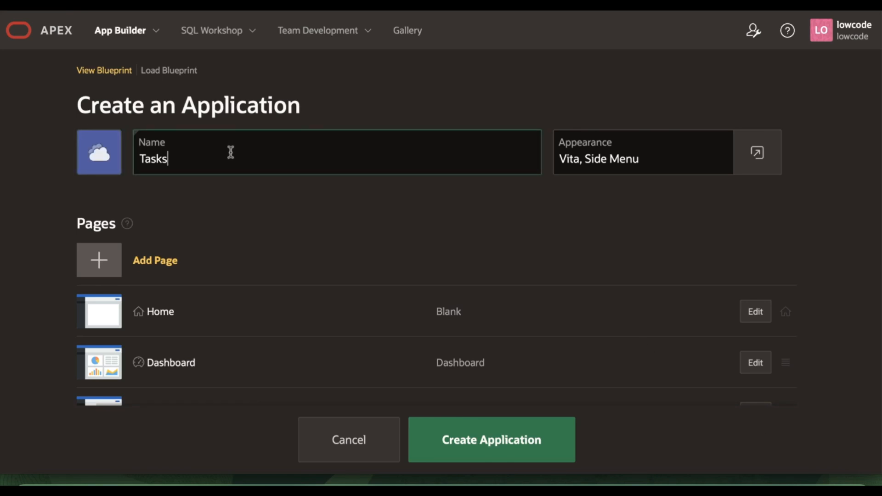
{"action": "type", "text": "App"}
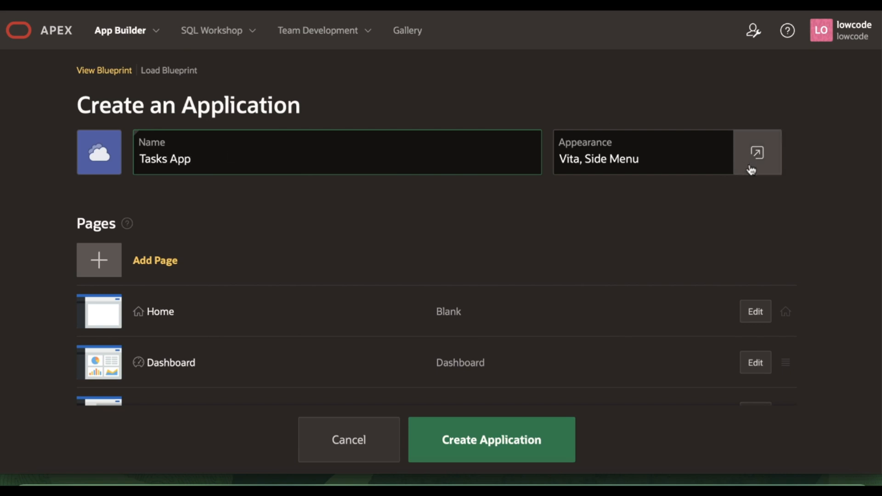
Set the application's appearance to the Redwood Light theme style, keeping the Side Menu navigation, and save it.
{"action": "left_click", "coordinate": [751, 169]}
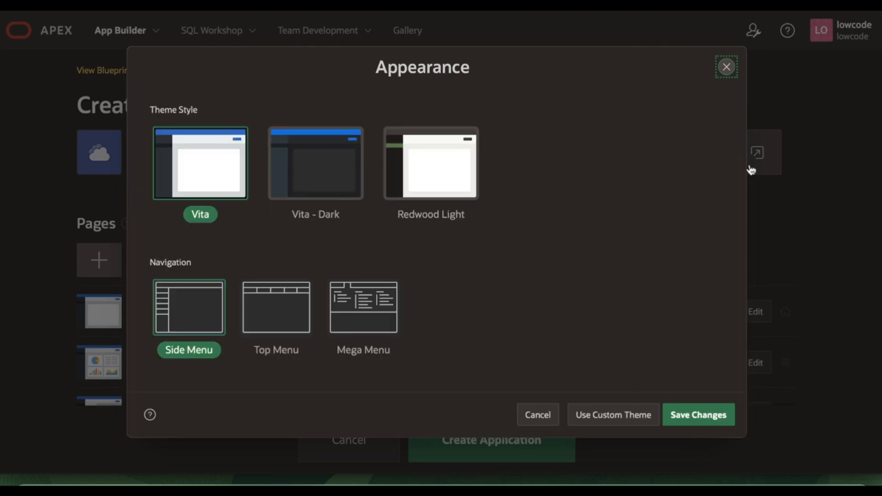
{"action": "left_click", "coordinate": [419, 191]}
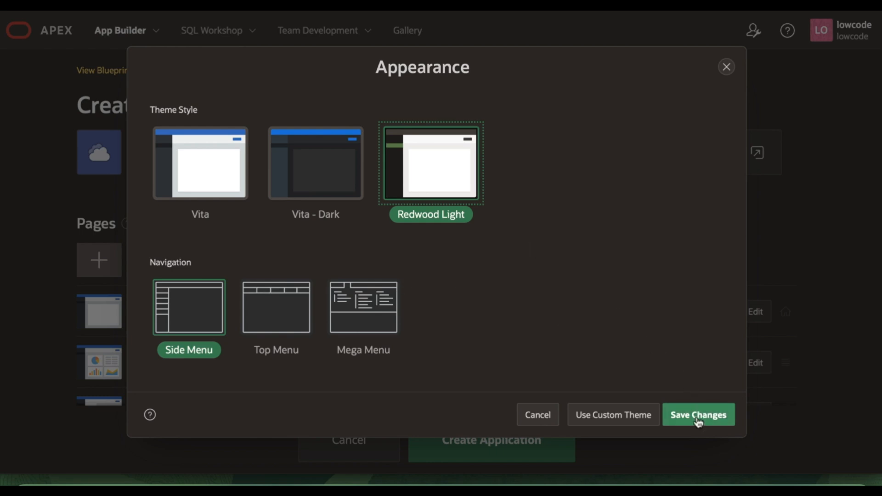
{"action": "left_click", "coordinate": [698, 415]}
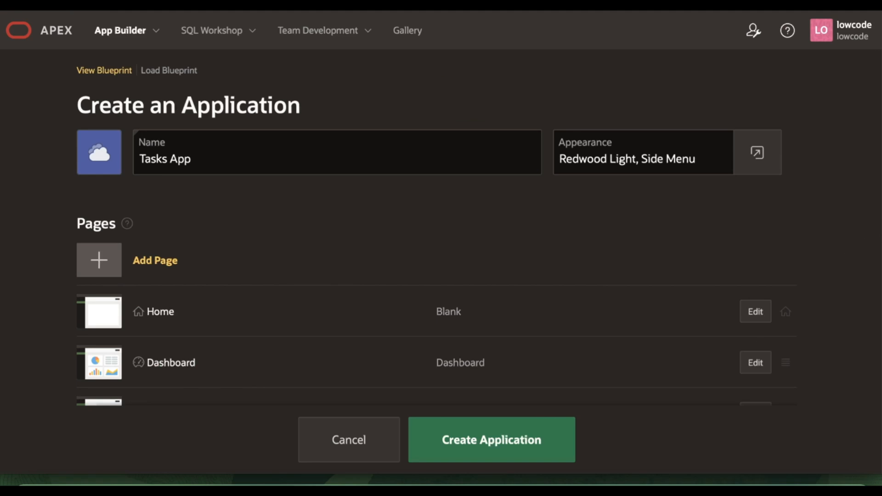
Review the proposed pages, enable all of the application features, and create the application.
{"action": "scroll", "coordinate": [441, 207], "scroll_direction": "down", "scroll_amount": 4}
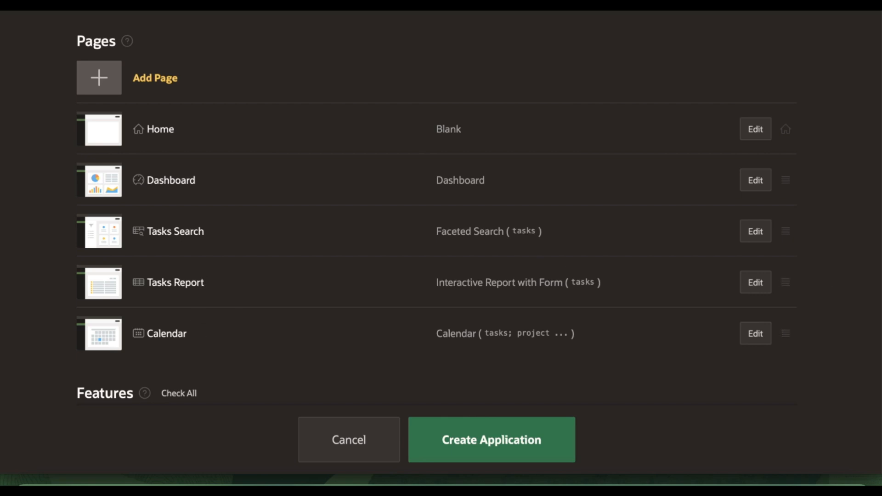
{"action": "scroll", "coordinate": [437, 206], "scroll_direction": "down", "scroll_amount": 4}
{"action": "scroll", "coordinate": [436, 207], "scroll_direction": "up", "scroll_amount": 2}
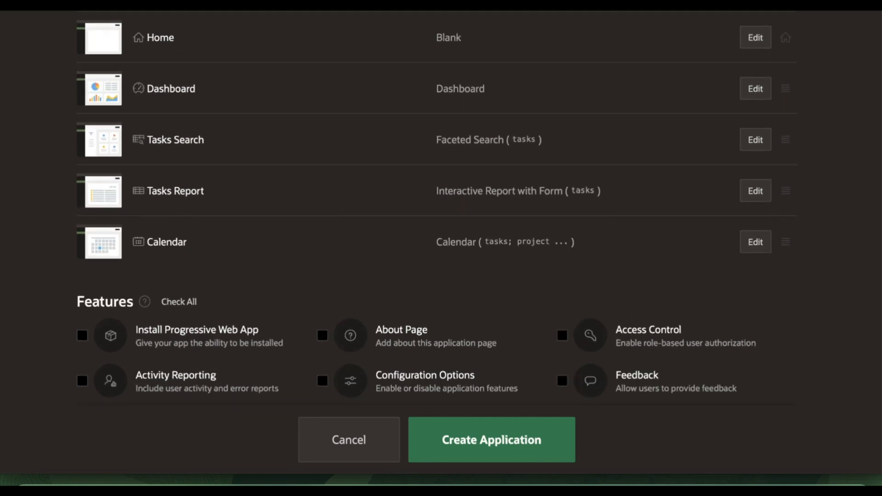
{"action": "scroll", "coordinate": [436, 207], "scroll_direction": "down", "scroll_amount": 4}
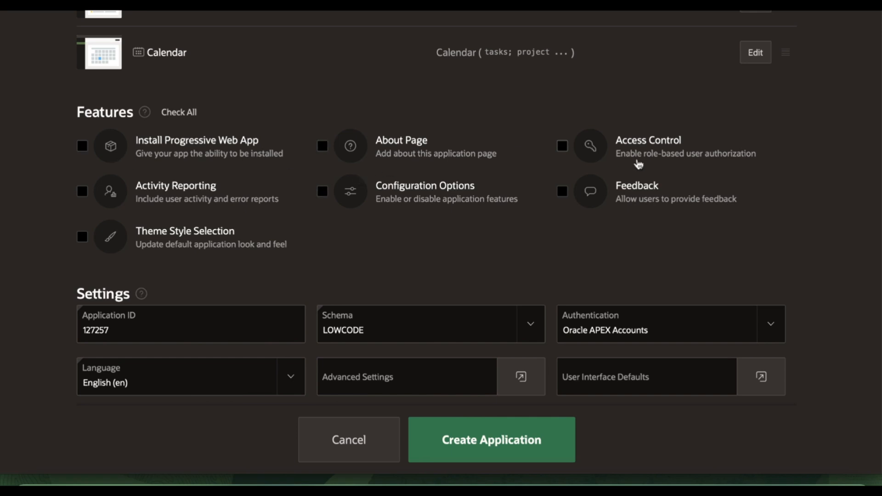
{"action": "left_click", "coordinate": [174, 118]}
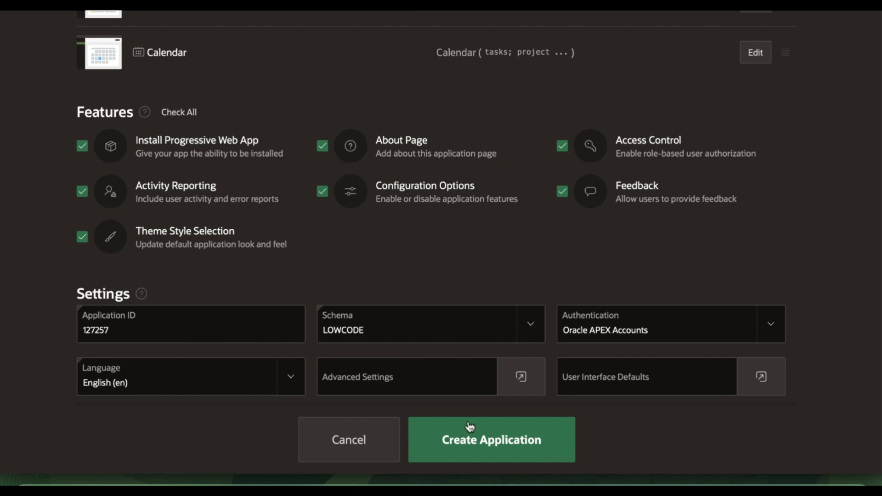
{"action": "left_click", "coordinate": [471, 444]}
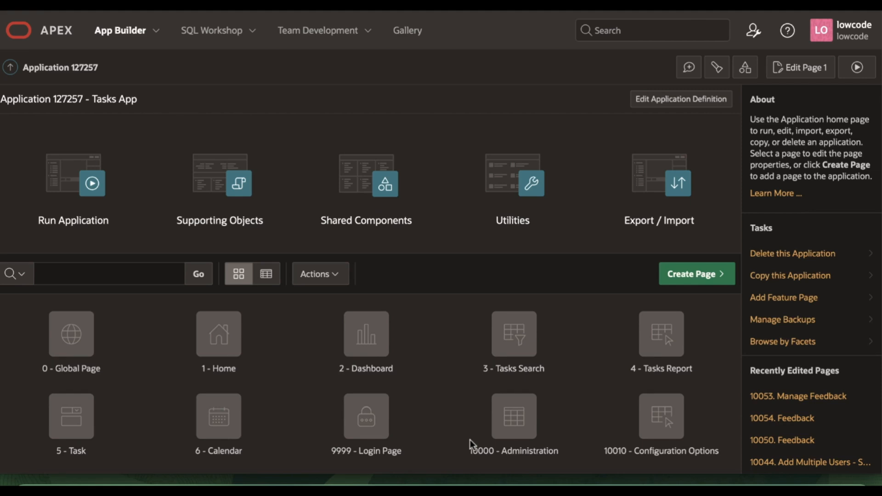
Run the Tasks App and sign in with the account username and password.
{"action": "left_click", "coordinate": [77, 199]}
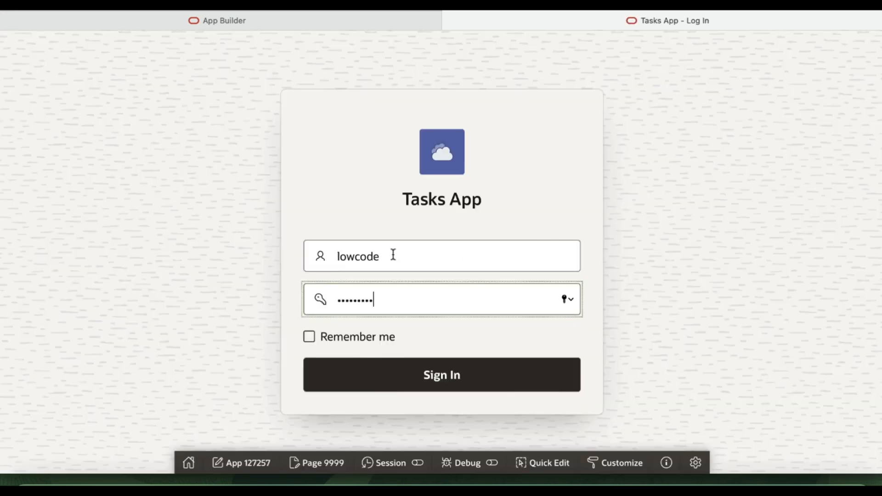
{"action": "left_click", "coordinate": [406, 364]}
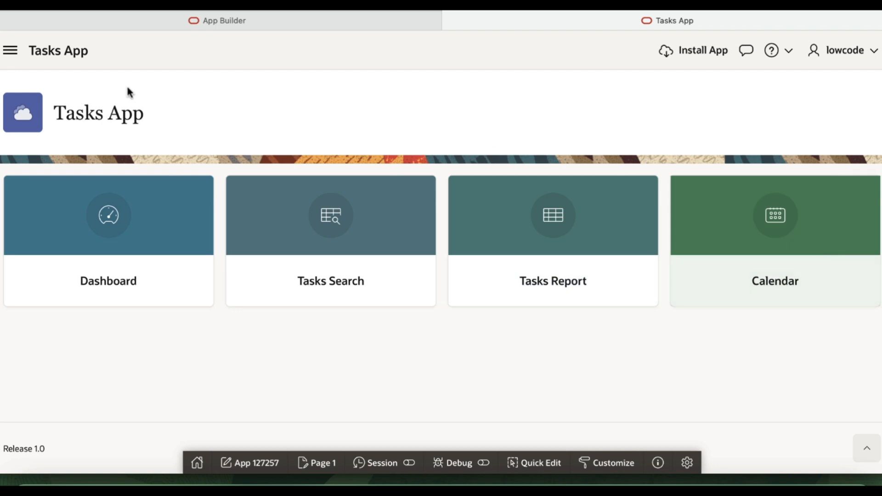
Expand the app's navigation menu and examine the Project, Task Name, Status and Assigned To charts on the Dashboard page.
{"action": "left_click", "coordinate": [11, 51]}
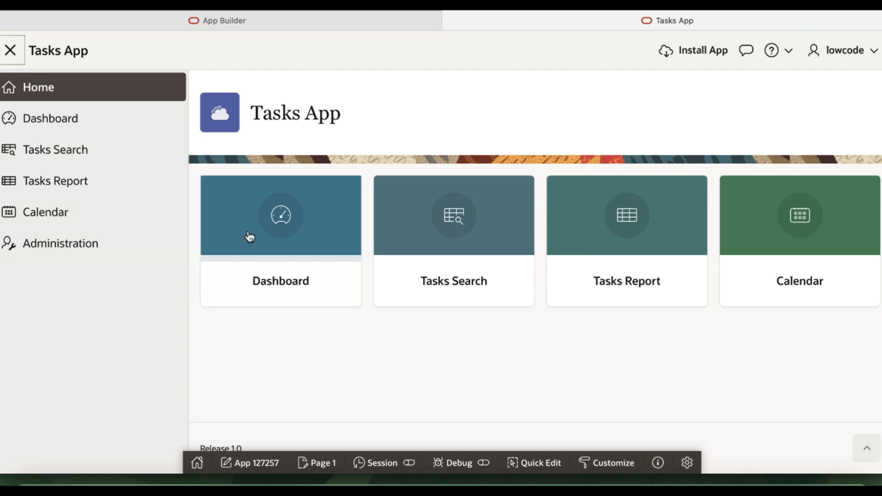
{"action": "left_click", "coordinate": [280, 240]}
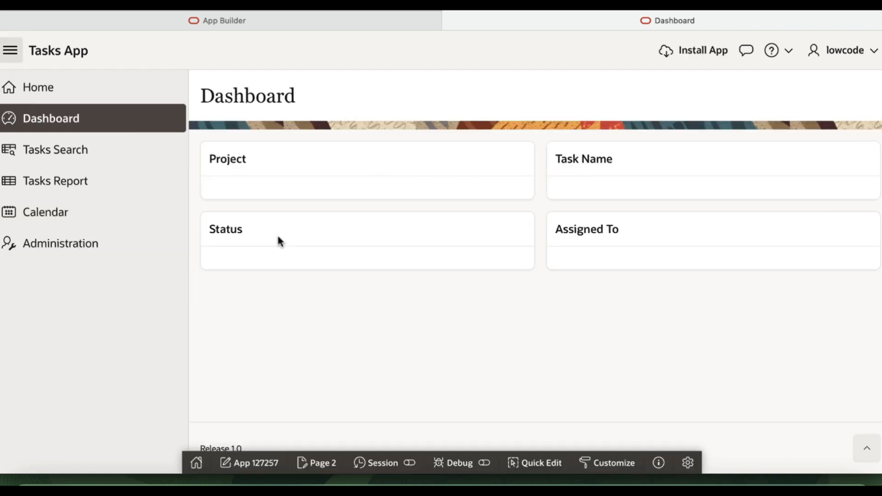
{"action": "scroll", "coordinate": [535, 276], "scroll_direction": "down", "scroll_amount": 4}
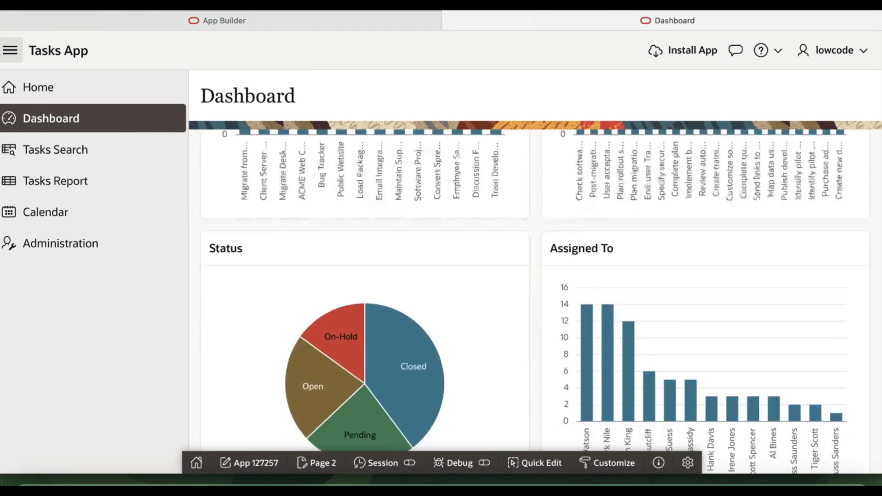
{"action": "scroll", "coordinate": [535, 275], "scroll_direction": "up", "scroll_amount": 4}
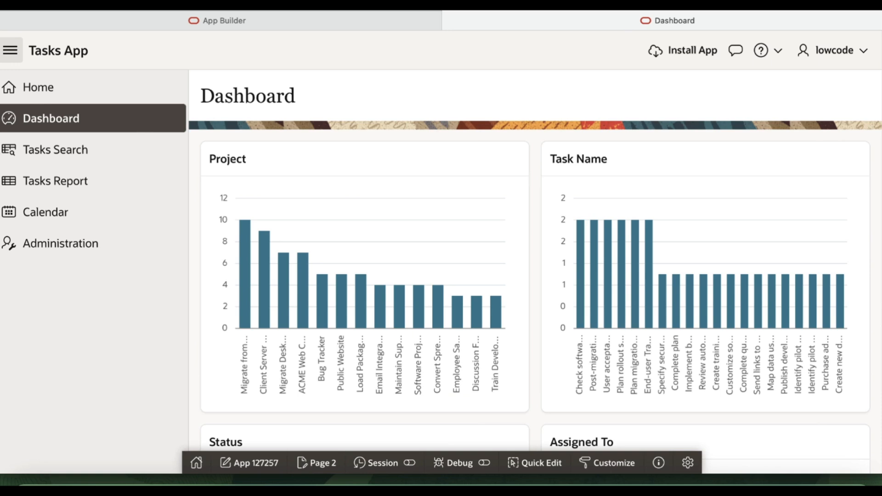
{"action": "scroll", "coordinate": [878, 146], "scroll_direction": "down", "scroll_amount": 3}
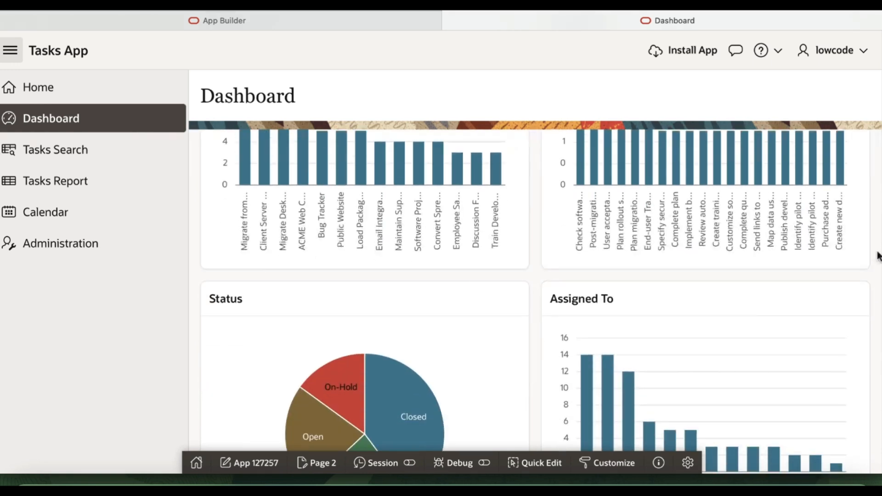
{"action": "scroll", "coordinate": [877, 257], "scroll_direction": "down", "scroll_amount": 1}
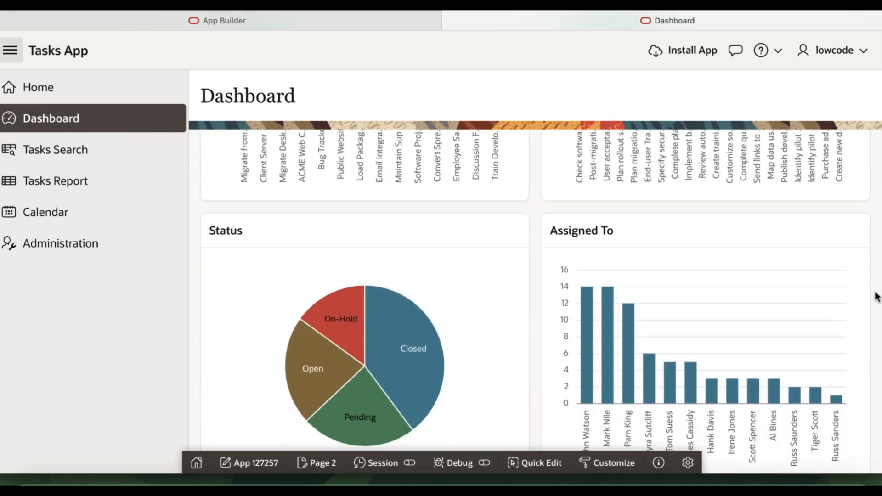
View the Tasks Search, Tasks Report and Calendar pages of the app, and return to its Home page.
{"action": "left_click", "coordinate": [87, 146]}
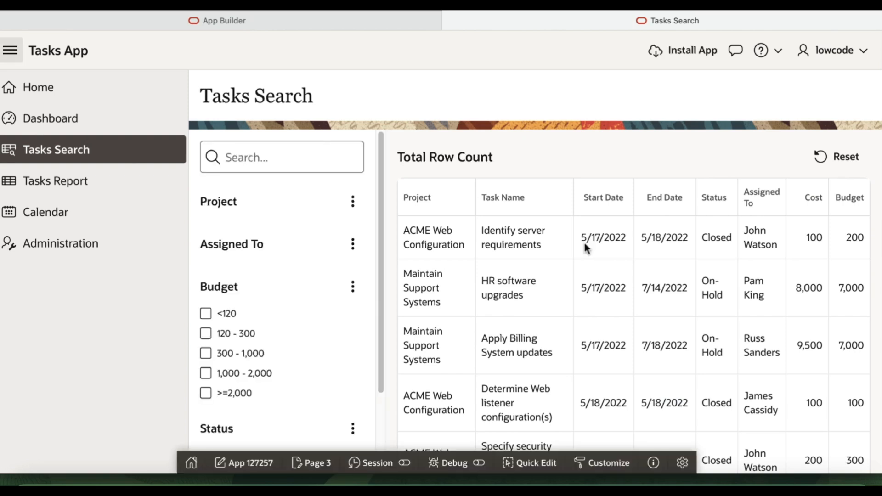
{"action": "left_click", "coordinate": [32, 183]}
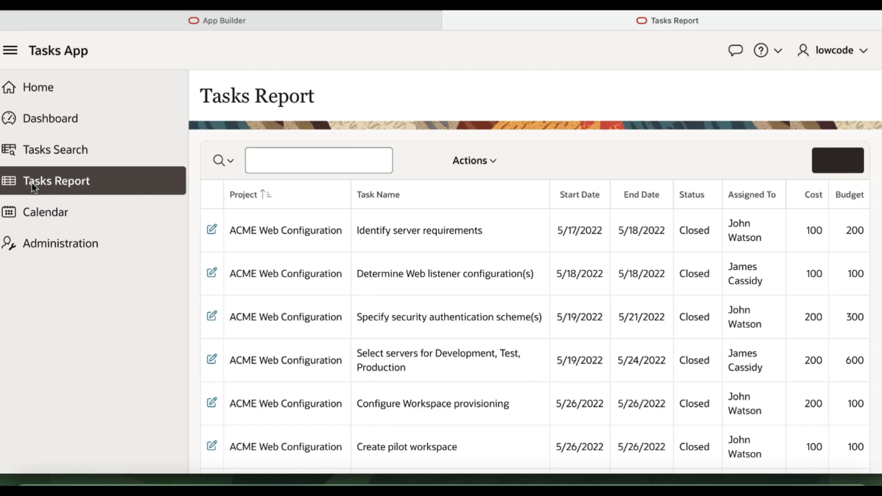
{"action": "left_click", "coordinate": [59, 219]}
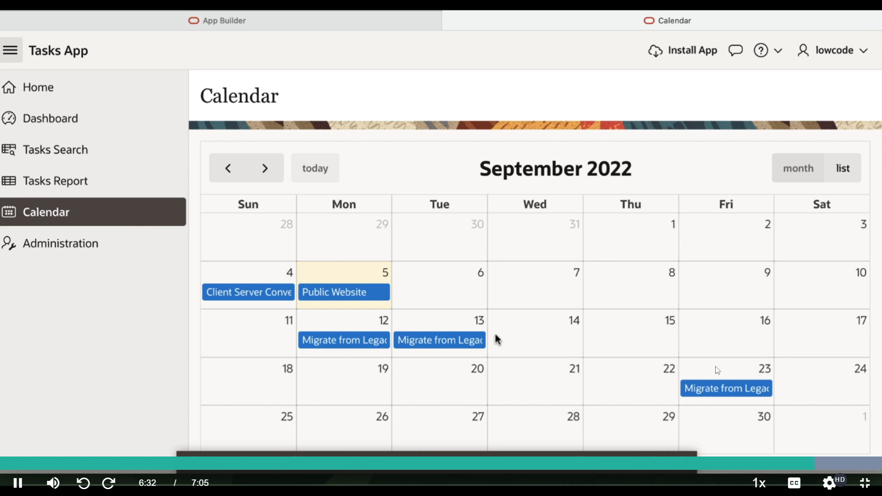
{"action": "left_click", "coordinate": [56, 89]}
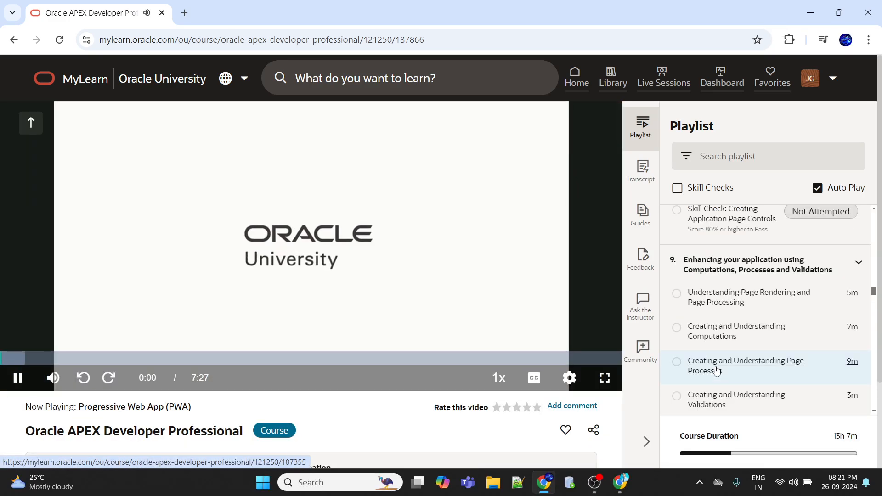
Locate the Progressive Web App (PWA) lesson in the course playlist and show its video in full screen.
{"action": "scroll", "coordinate": [779, 296], "scroll_direction": "up", "scroll_amount": 3}
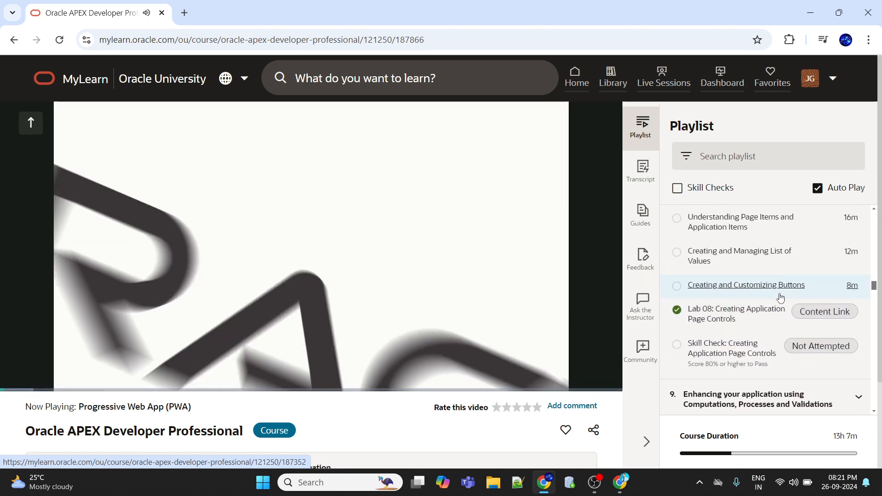
{"action": "scroll", "coordinate": [779, 297], "scroll_direction": "up", "scroll_amount": 5}
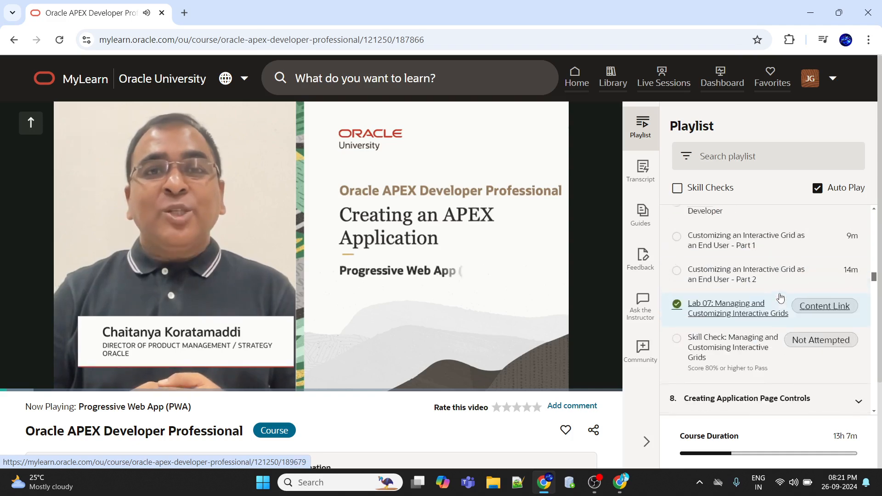
{"action": "scroll", "coordinate": [779, 297], "scroll_direction": "up", "scroll_amount": 10}
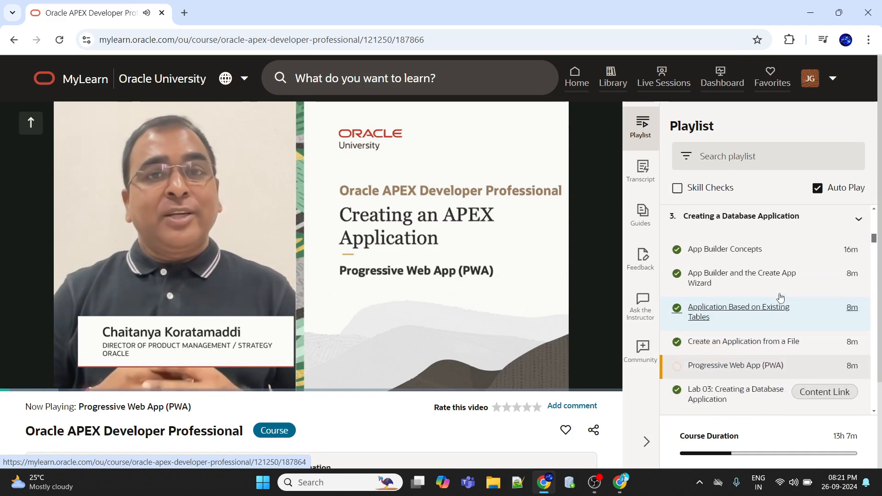
{"action": "scroll", "coordinate": [779, 298], "scroll_direction": "down", "scroll_amount": 2}
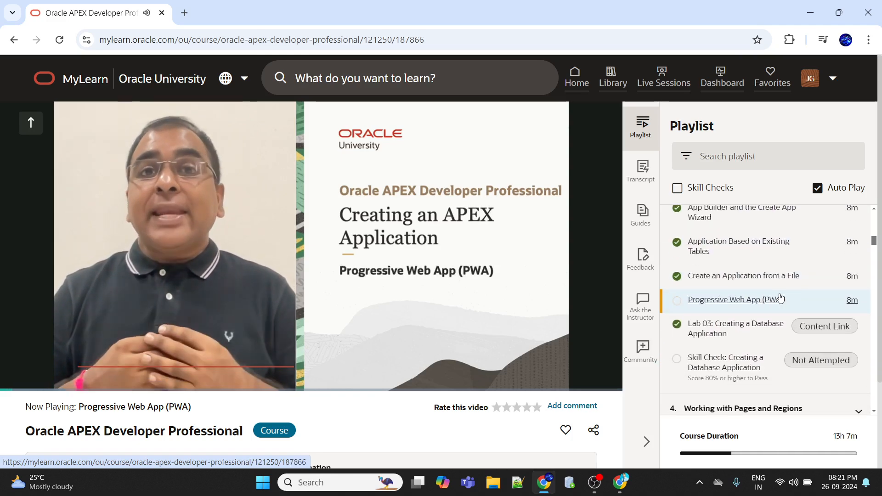
{"action": "mouse_move", "coordinate": [491, 340]}
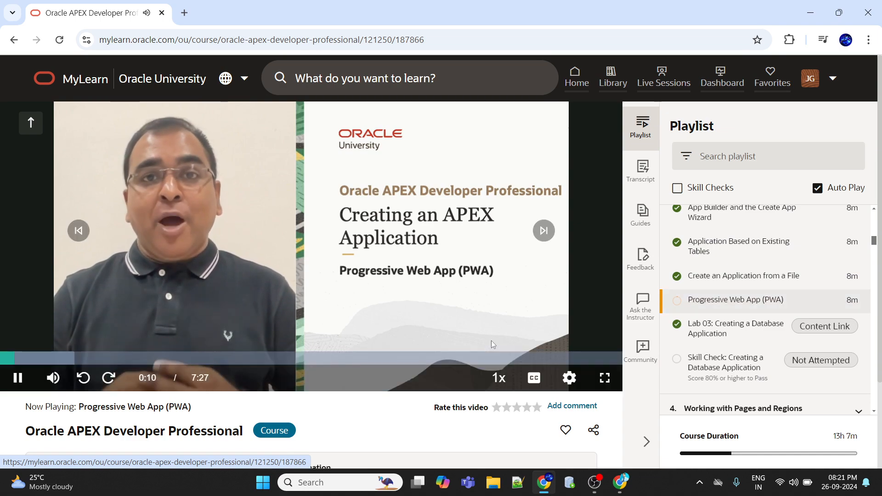
{"action": "left_click", "coordinate": [605, 378]}
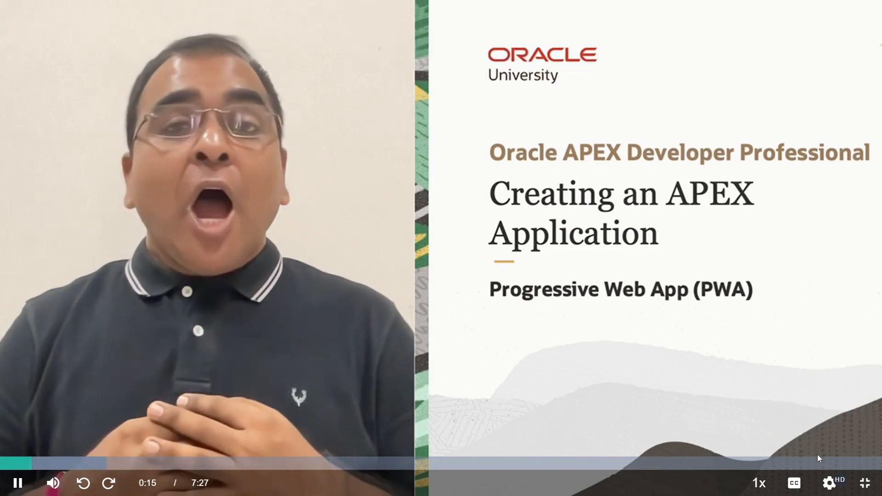
{"action": "mouse_move", "coordinate": [833, 480]}
{"action": "left_click", "coordinate": [832, 342]}
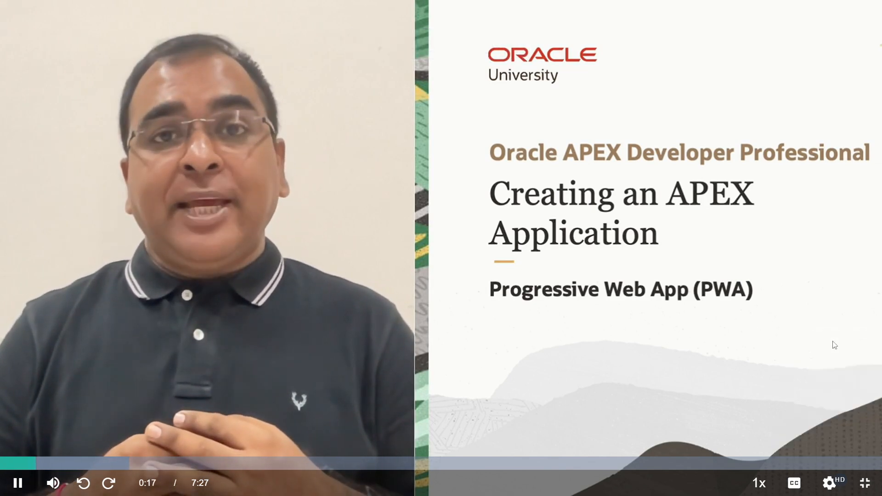